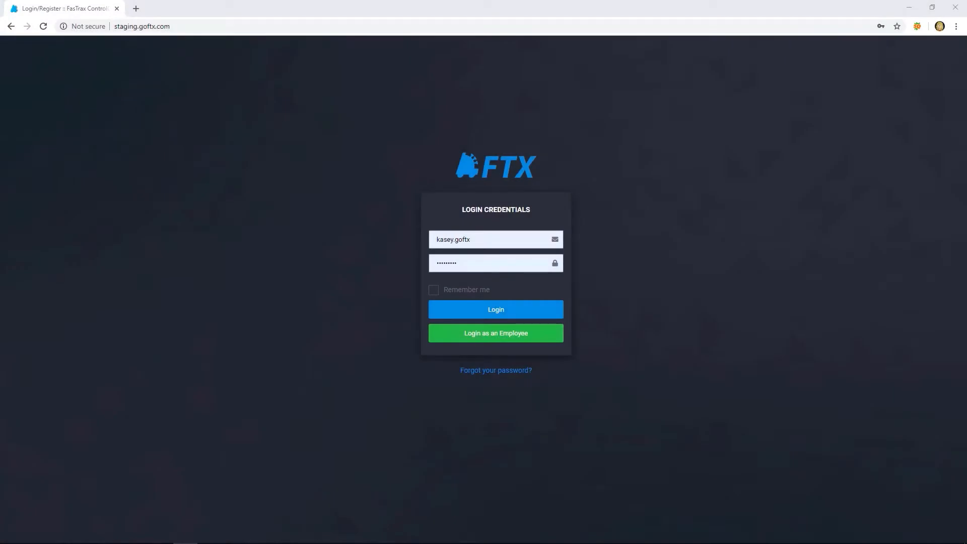
- Log in with the prefilled credentials and open the Swag Shop settings in the Loyalty section
{"action": "left_click", "coordinate": [536, 311]}
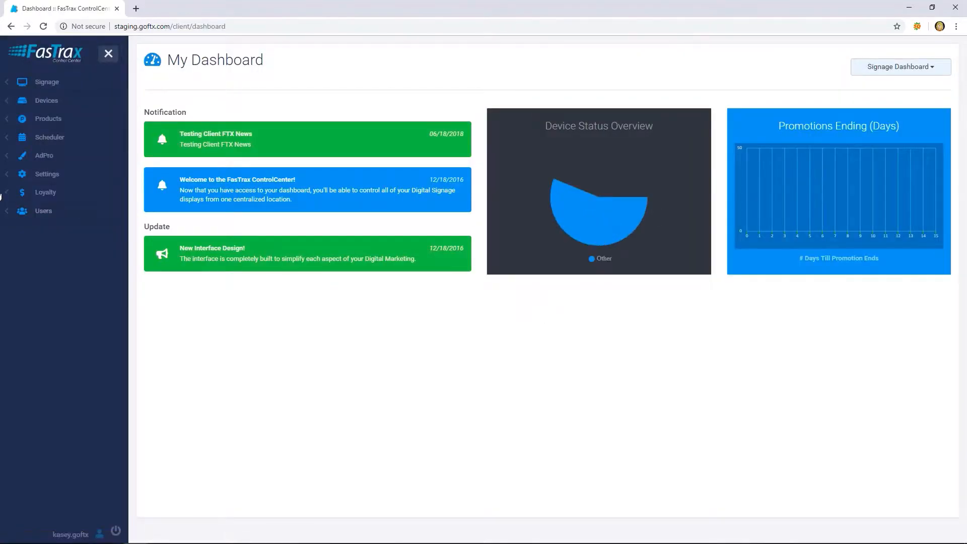
{"action": "left_click", "coordinate": [24, 196]}
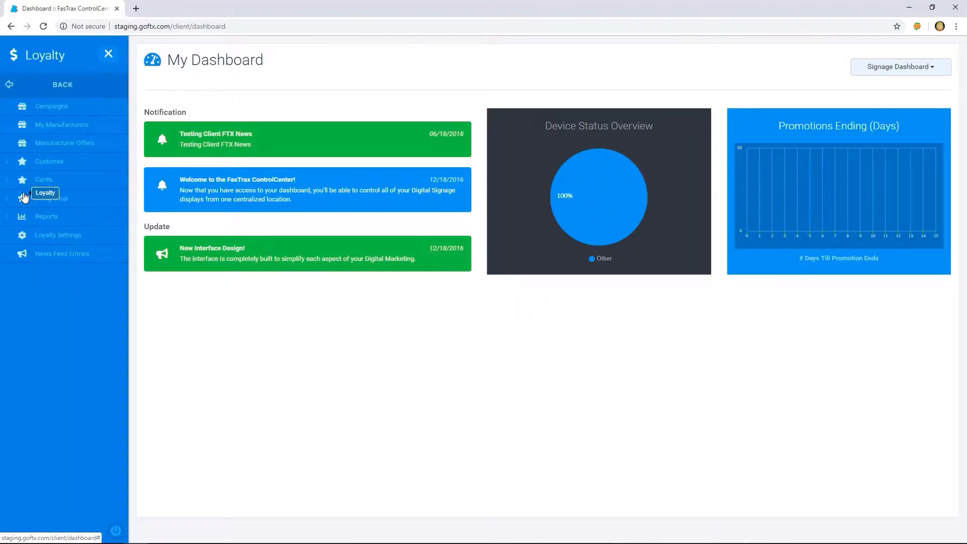
{"action": "left_click", "coordinate": [60, 200]}
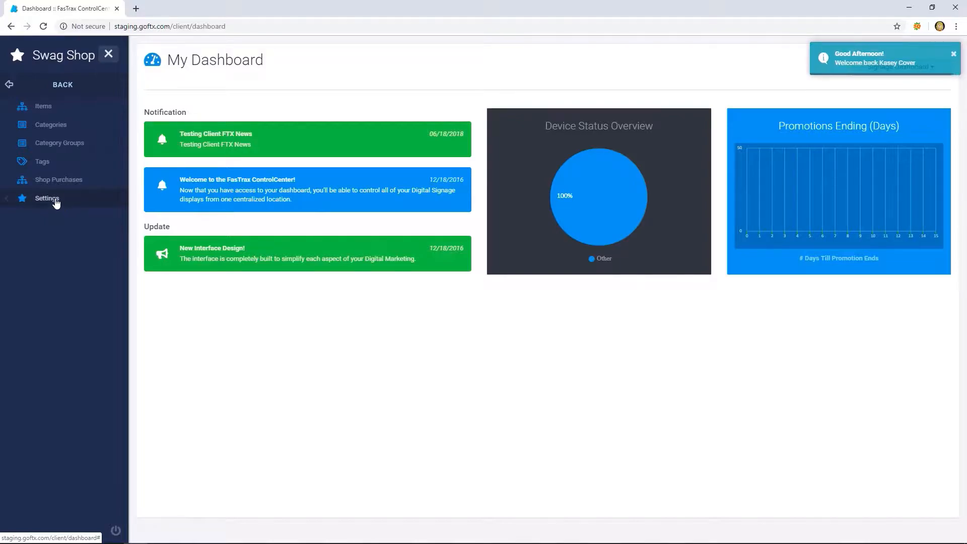
{"action": "left_click", "coordinate": [55, 200]}
{"action": "left_click", "coordinate": [40, 109]}
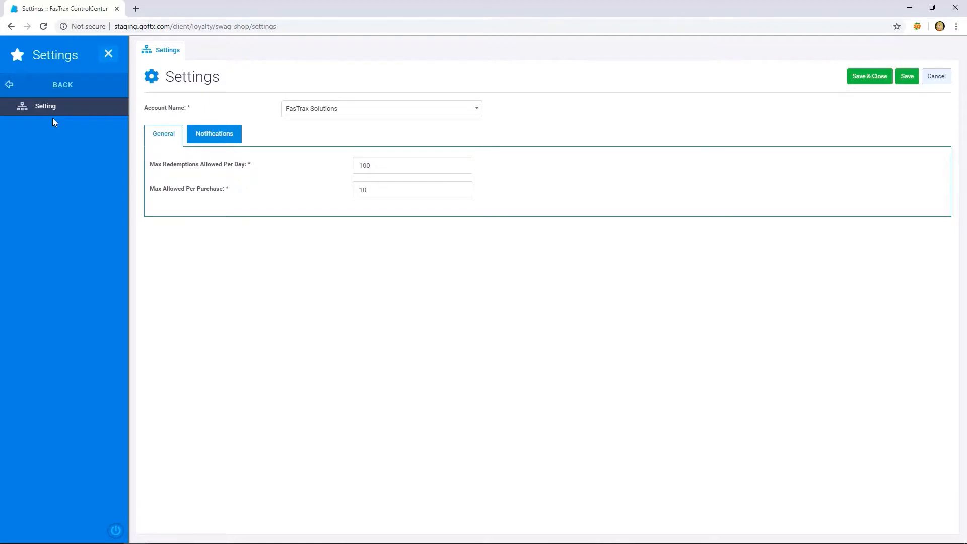
- Review the Swag Shop's daily redemption and per-purchase limits and the recipient fields of its fulfillment and marketing notifications
{"action": "double_click", "coordinate": [364, 166]}
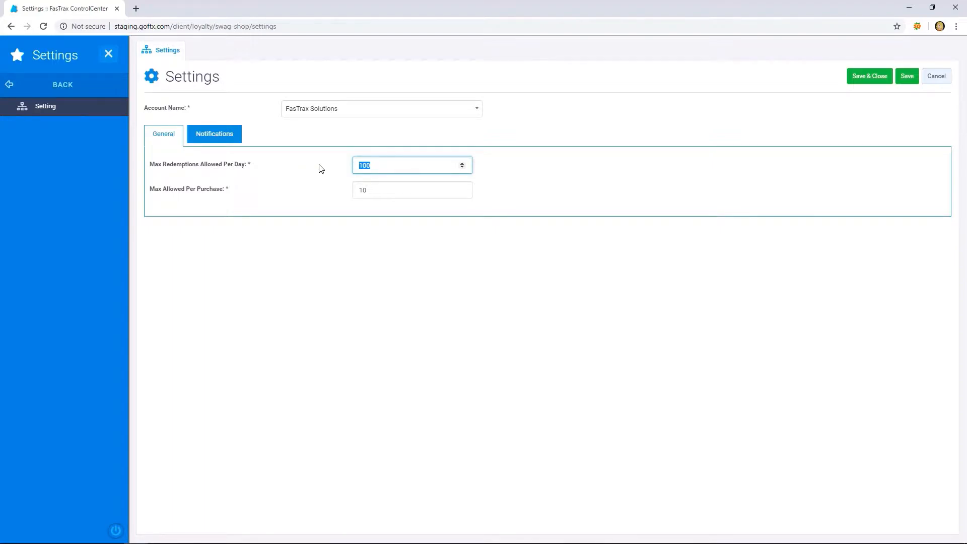
{"action": "double_click", "coordinate": [363, 190]}
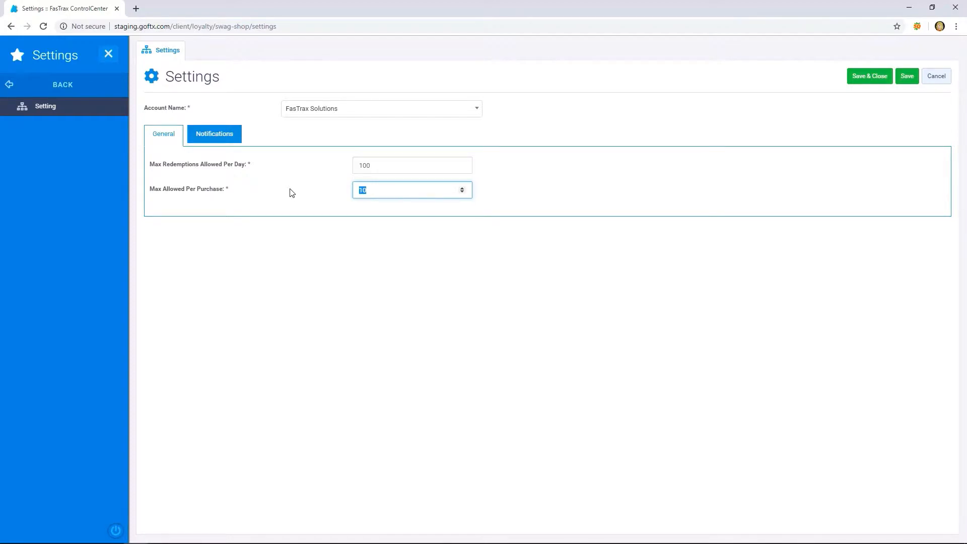
{"action": "left_click", "coordinate": [218, 144]}
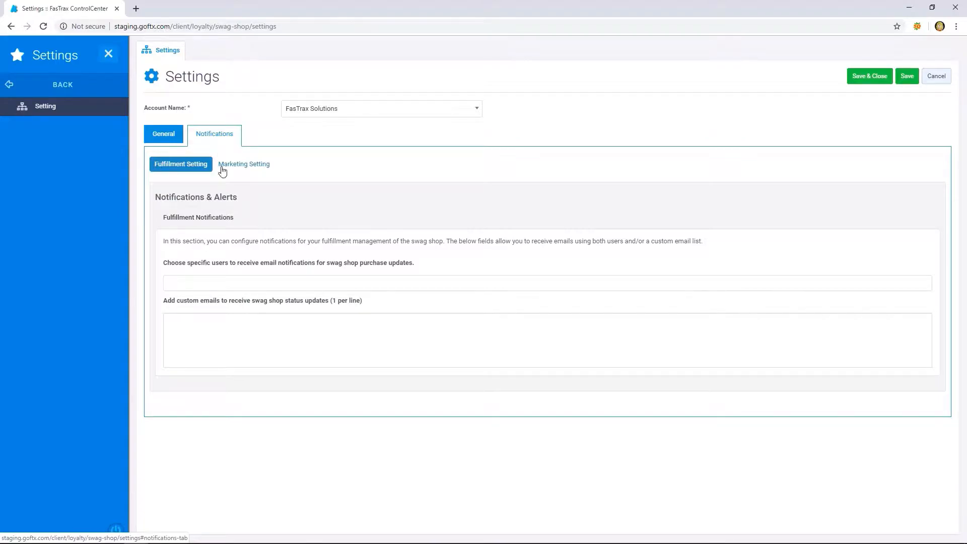
{"action": "left_click", "coordinate": [218, 283]}
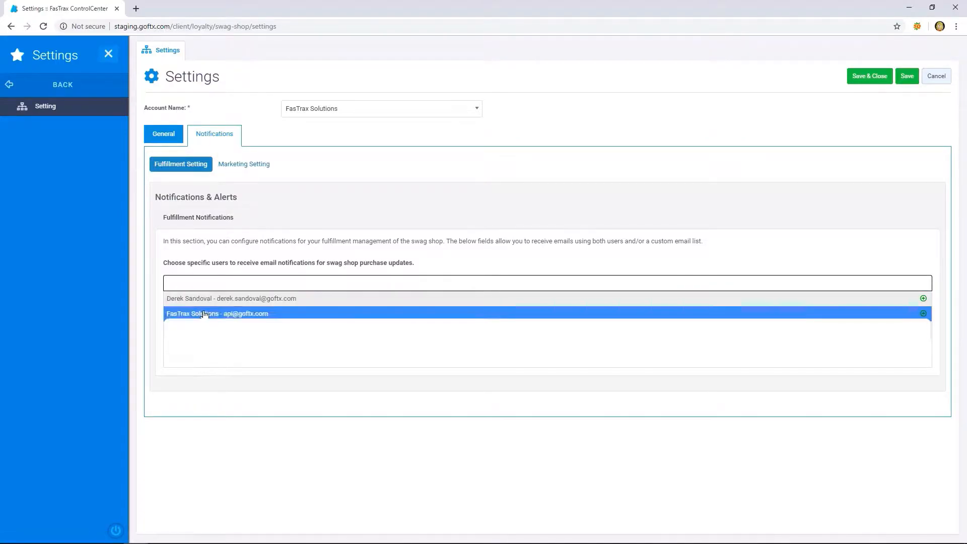
{"action": "left_click", "coordinate": [201, 285]}
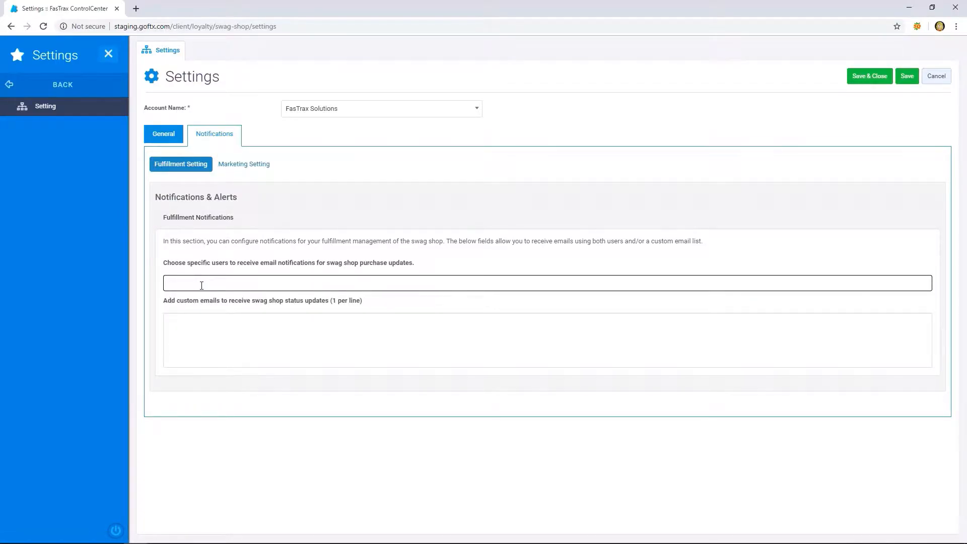
{"action": "left_click", "coordinate": [204, 353]}
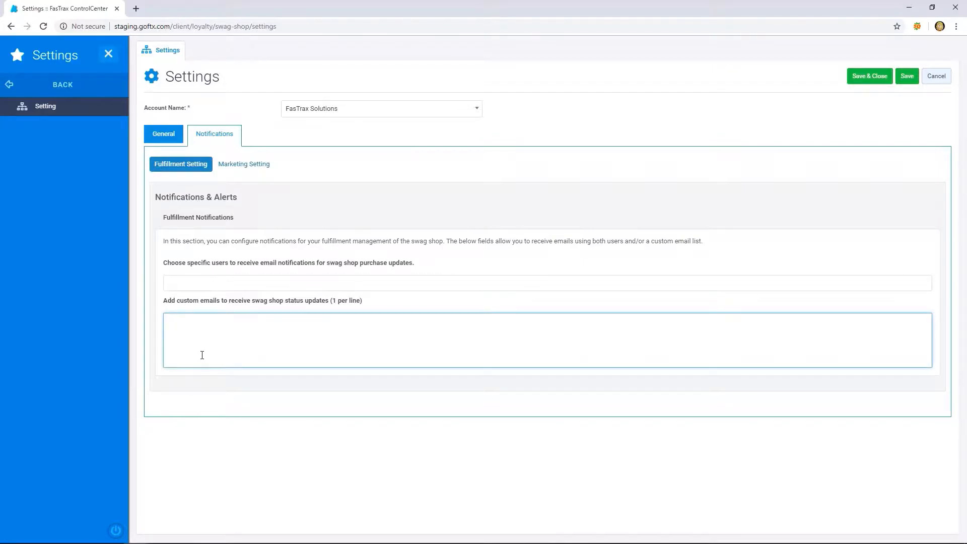
{"action": "left_click", "coordinate": [236, 171]}
{"action": "left_click", "coordinate": [199, 280]}
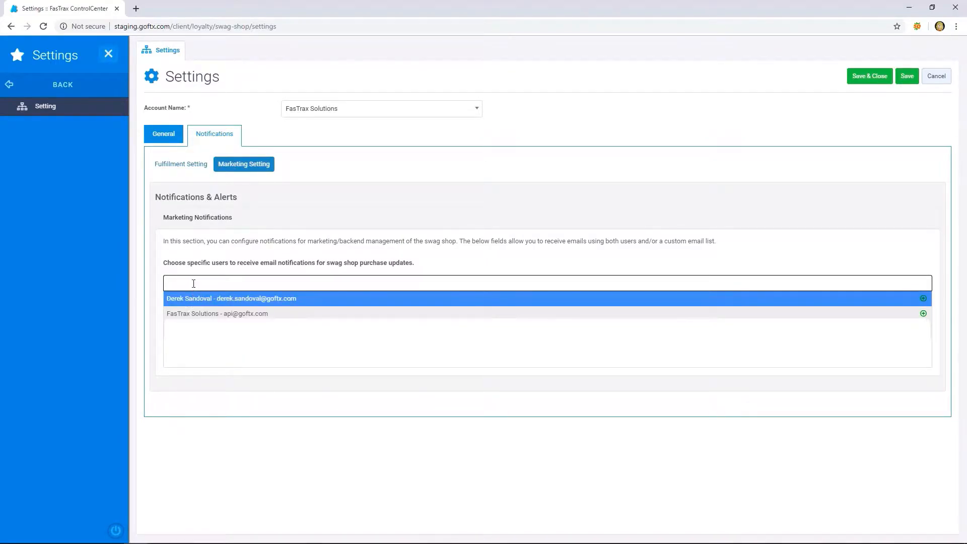
{"action": "left_click", "coordinate": [193, 283]}
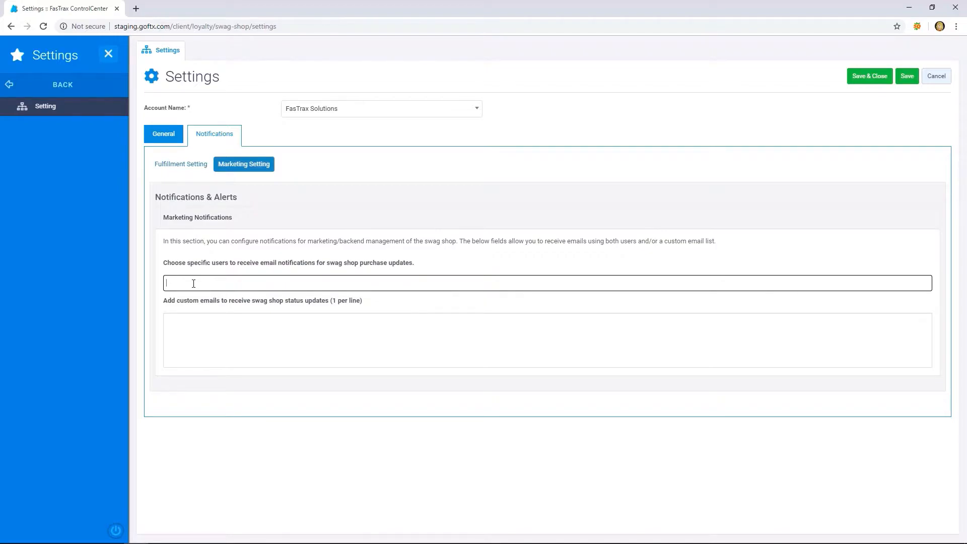
- Create and save a Swag Shop category group named Electronics
{"action": "left_click", "coordinate": [15, 89]}
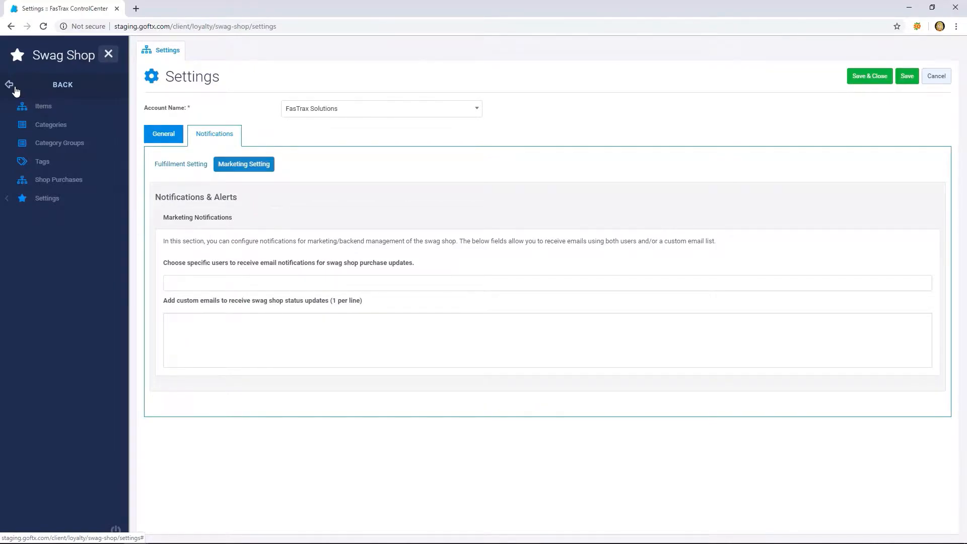
{"action": "left_click", "coordinate": [39, 150]}
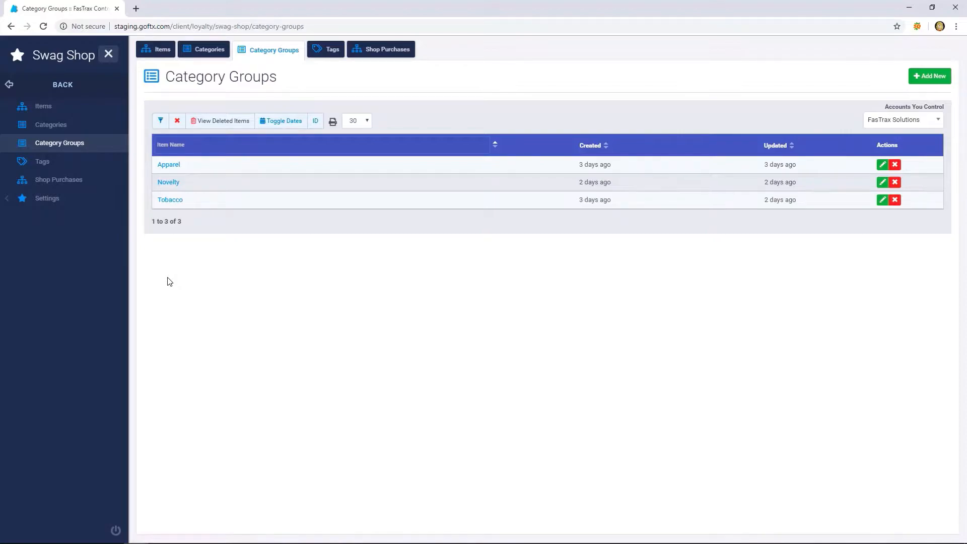
{"action": "left_click", "coordinate": [925, 83]}
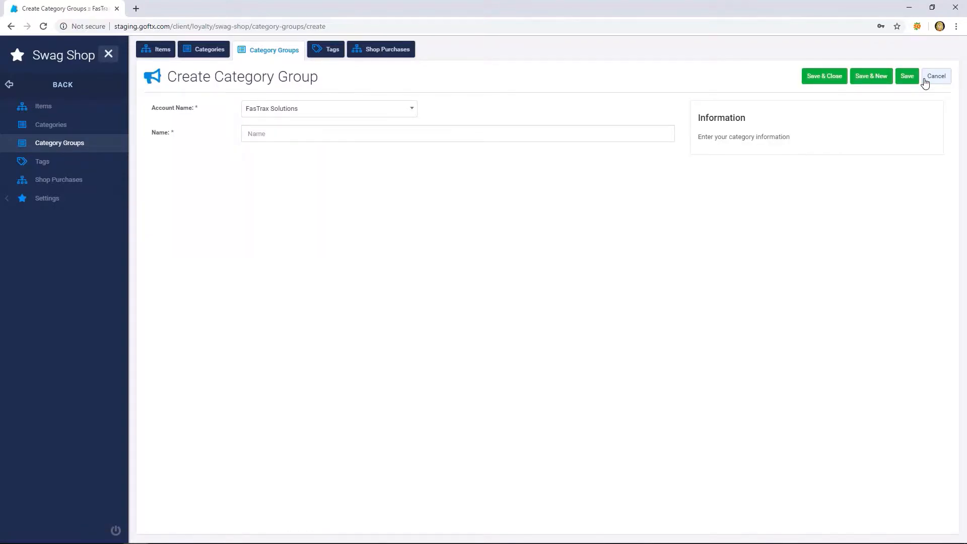
{"action": "left_click", "coordinate": [554, 141]}
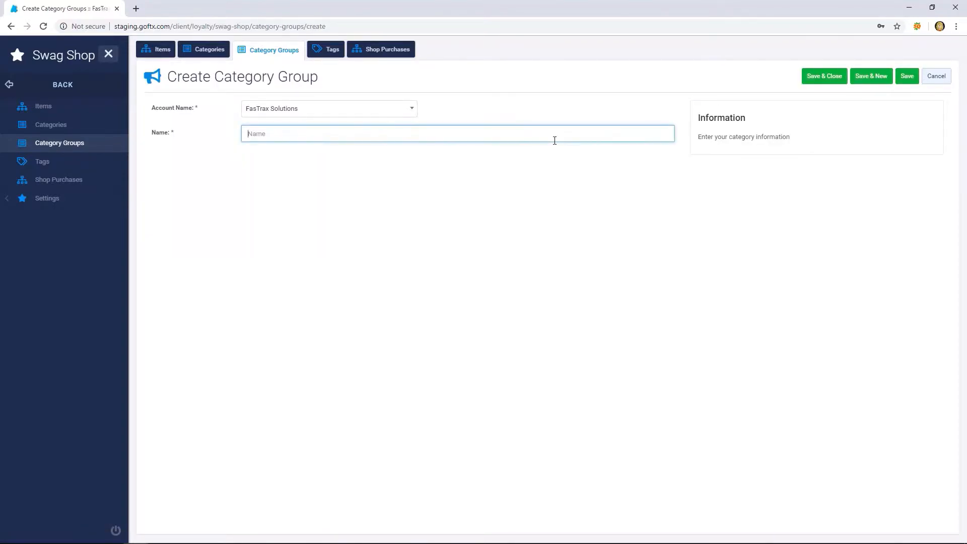
{"action": "type", "text": "Electronics"}
{"action": "left_click", "coordinate": [912, 82]}
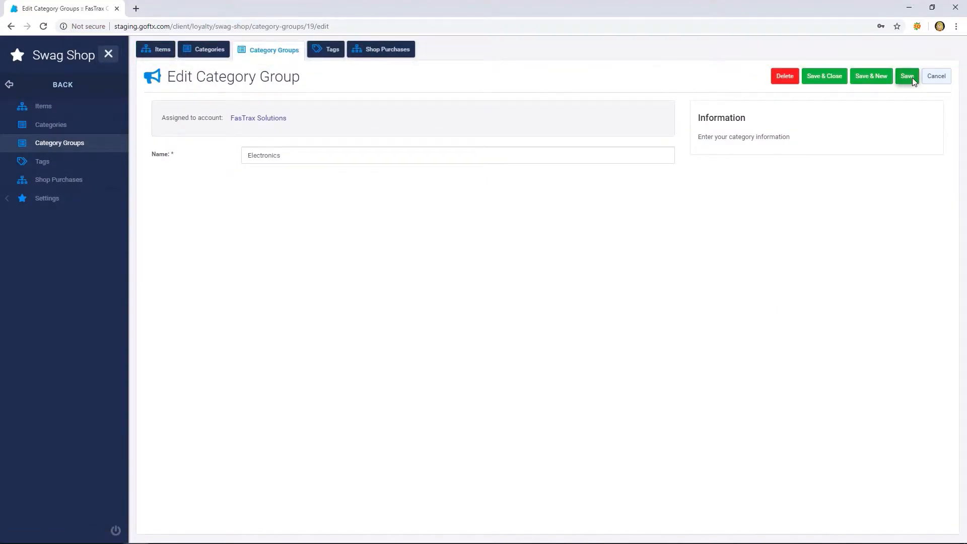
- Start a new Swag Shop category named Virtual Assistant and assign it to the Electronics group
{"action": "left_click", "coordinate": [27, 130]}
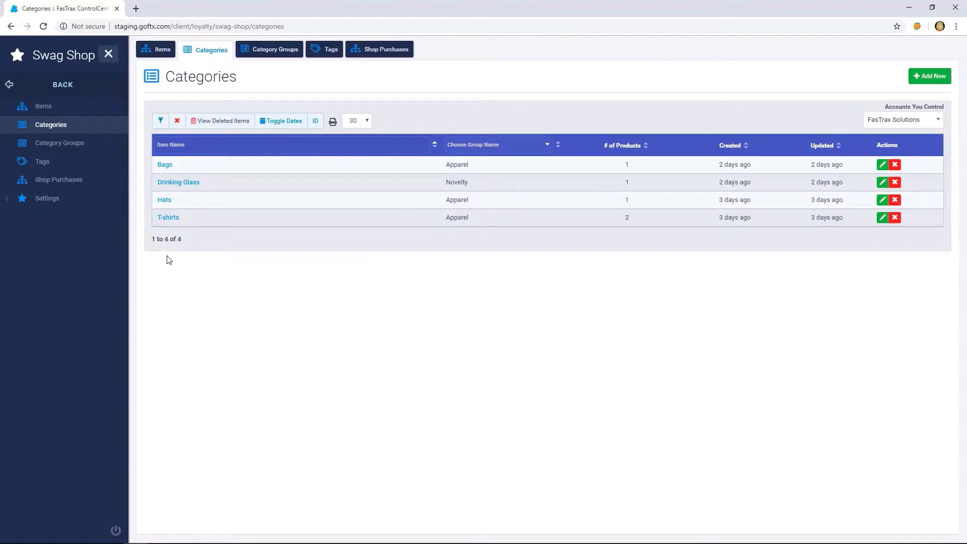
{"action": "left_click", "coordinate": [920, 77]}
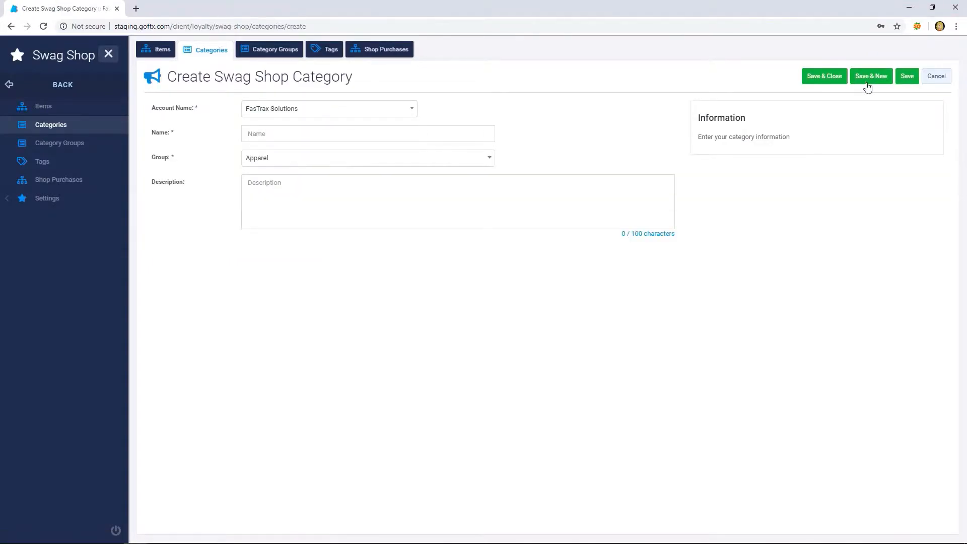
{"action": "left_click", "coordinate": [464, 134]}
{"action": "type", "text": "Virtual Assistant"}
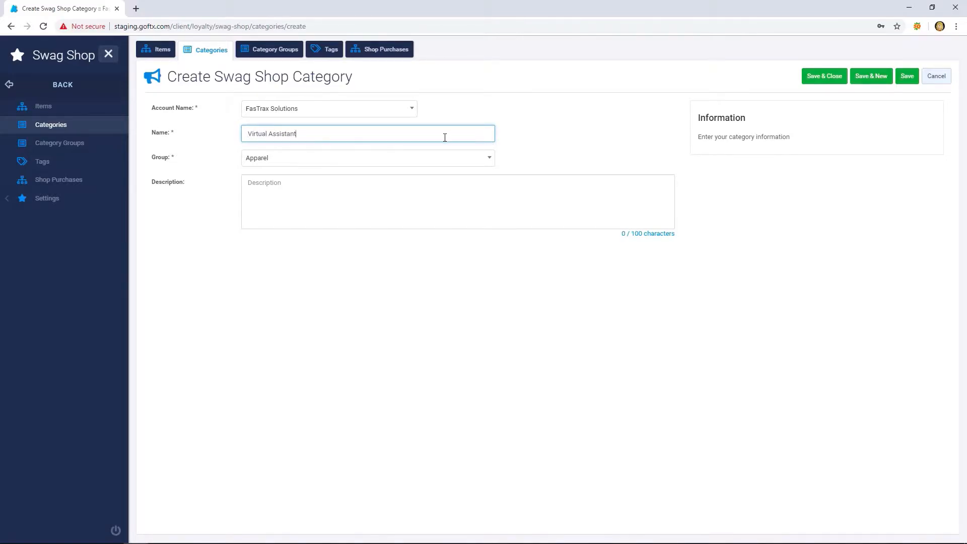
{"action": "left_click", "coordinate": [415, 159]}
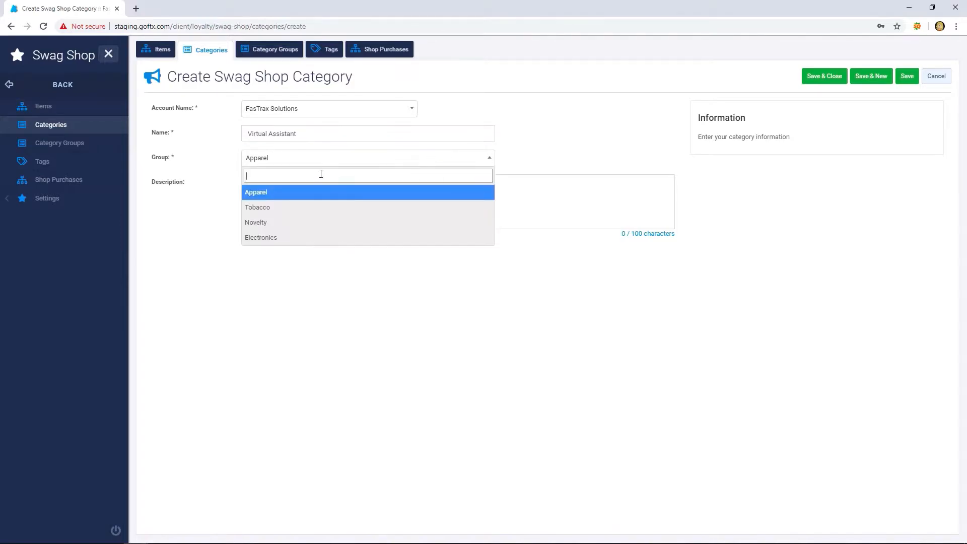
{"action": "left_click", "coordinate": [256, 238]}
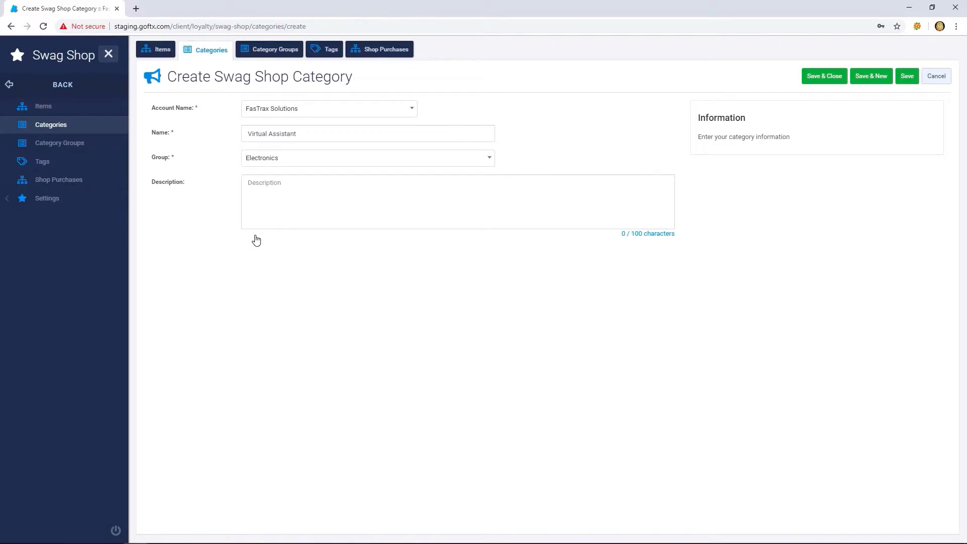
- Enter the category description "Virtual assistants such as Amazon Echo, Google Home, etc." and save the category
{"action": "left_click", "coordinate": [310, 203]}
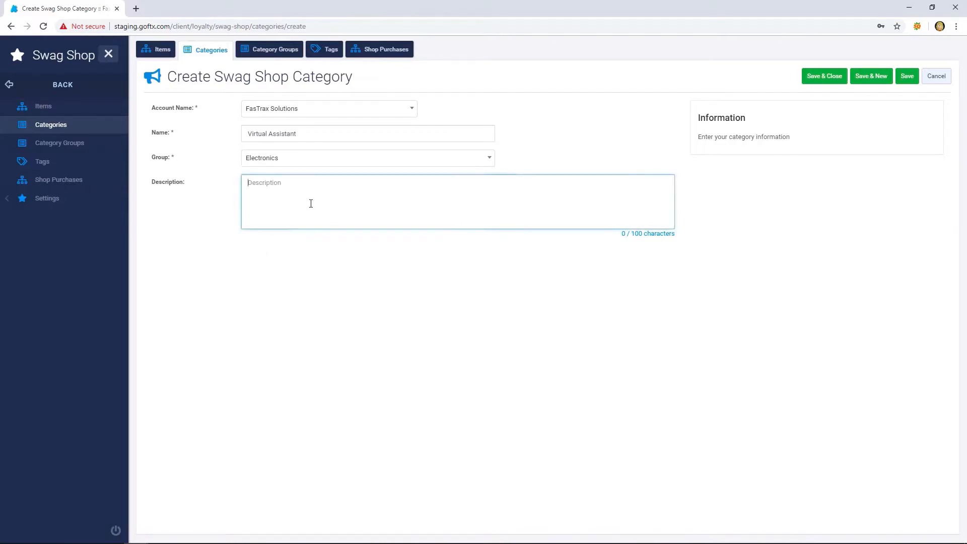
{"action": "type", "text": "Virtu"}
{"action": "type", "text": "al assistants suc"}
{"action": "type", "text": "h such as Amazon Echo"}
{"action": "type", "text": ", Google "}
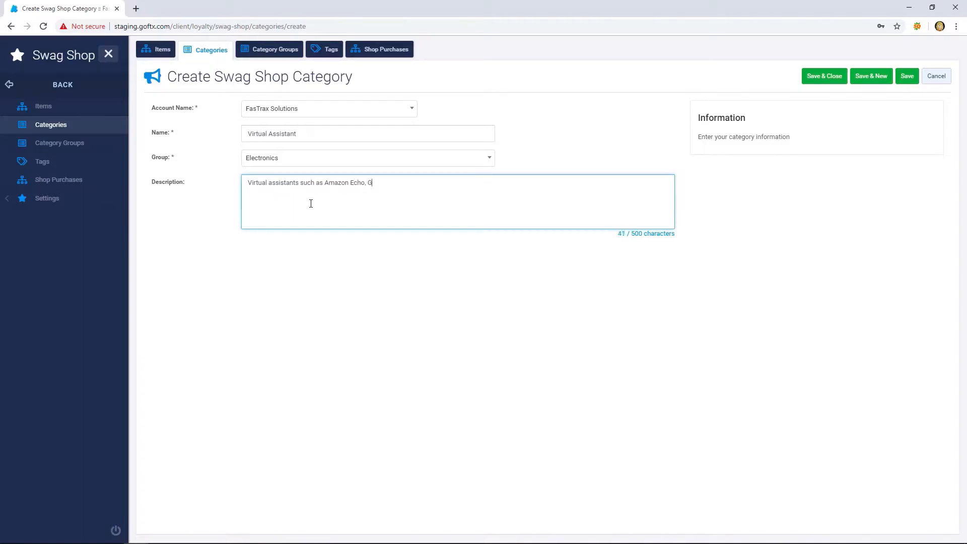
{"action": "type", "text": "Home, etc."}
{"action": "left_click", "coordinate": [909, 77]}
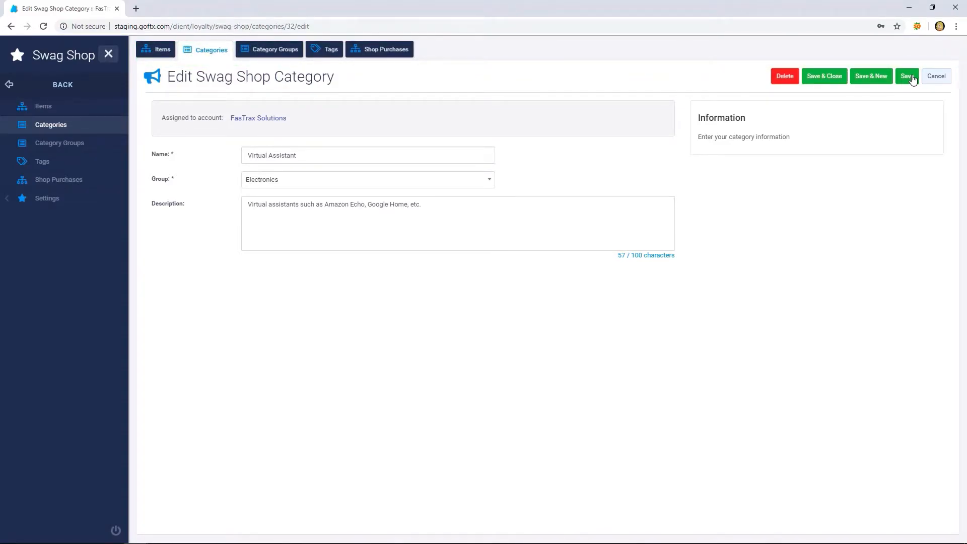
- Start a new swag item named Amazon Echo and put it in the Virtual Assistant category
{"action": "left_click", "coordinate": [44, 110]}
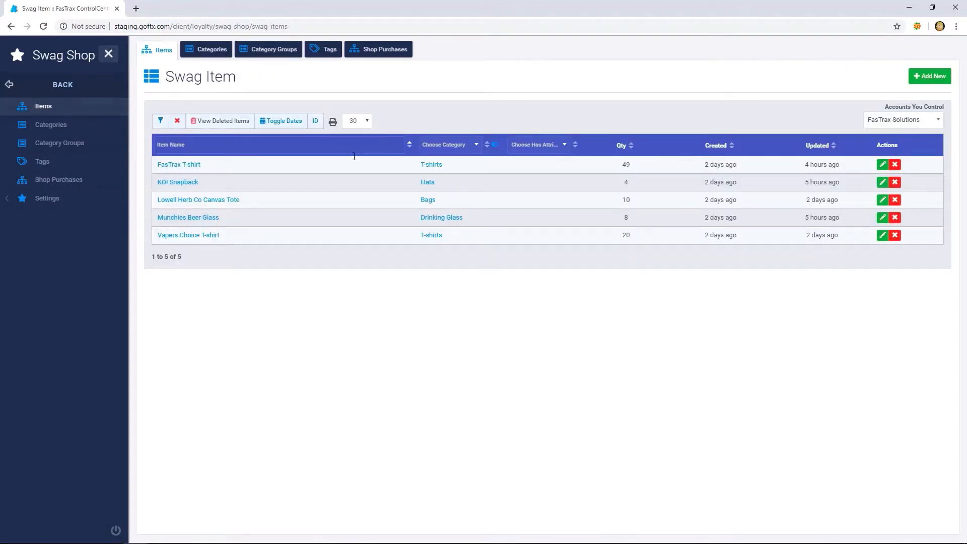
{"action": "left_click", "coordinate": [929, 77]}
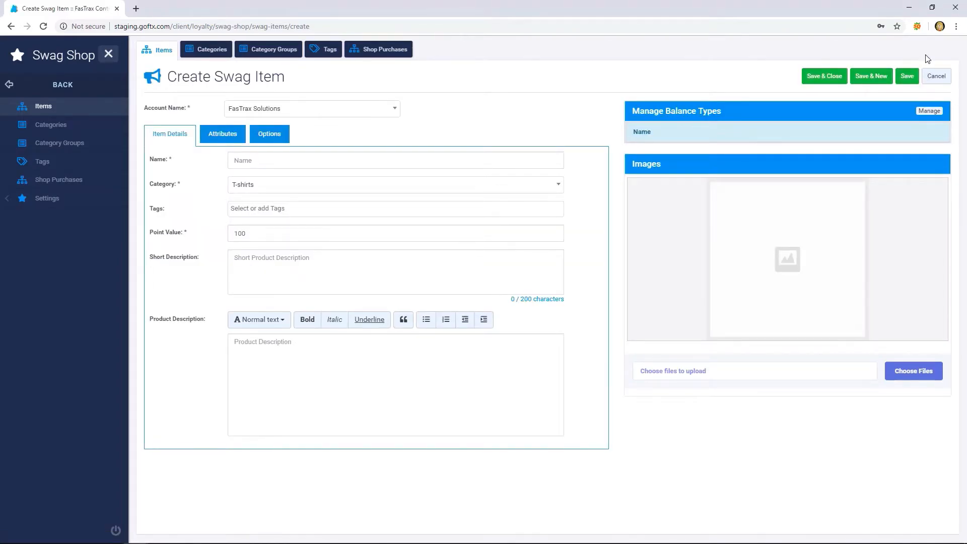
{"action": "left_click", "coordinate": [333, 156]}
{"action": "type", "text": "Amazon Echo"}
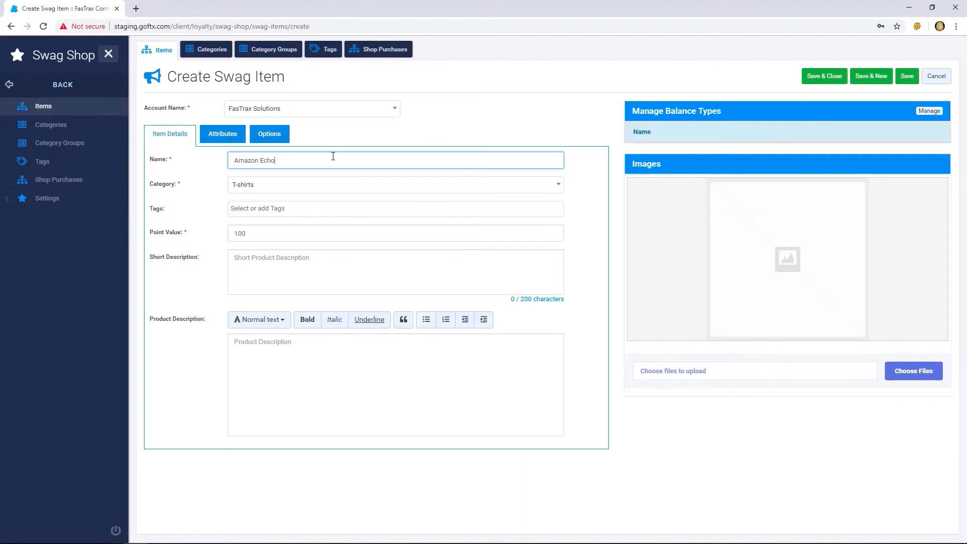
{"action": "left_click", "coordinate": [300, 188]}
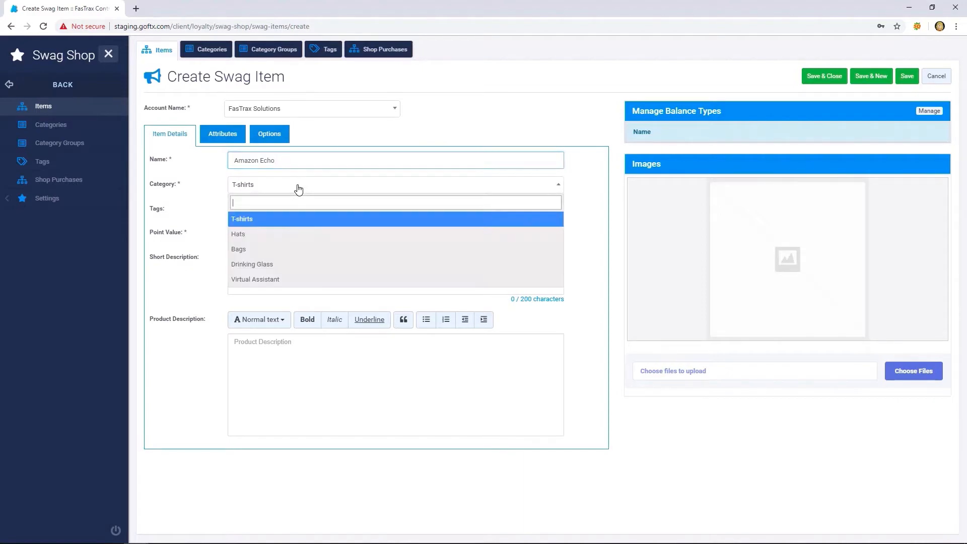
{"action": "left_click", "coordinate": [255, 280]}
- Add the new tags Tech and Echo to the swag item and set its point value to 50000
{"action": "left_click", "coordinate": [271, 210]}
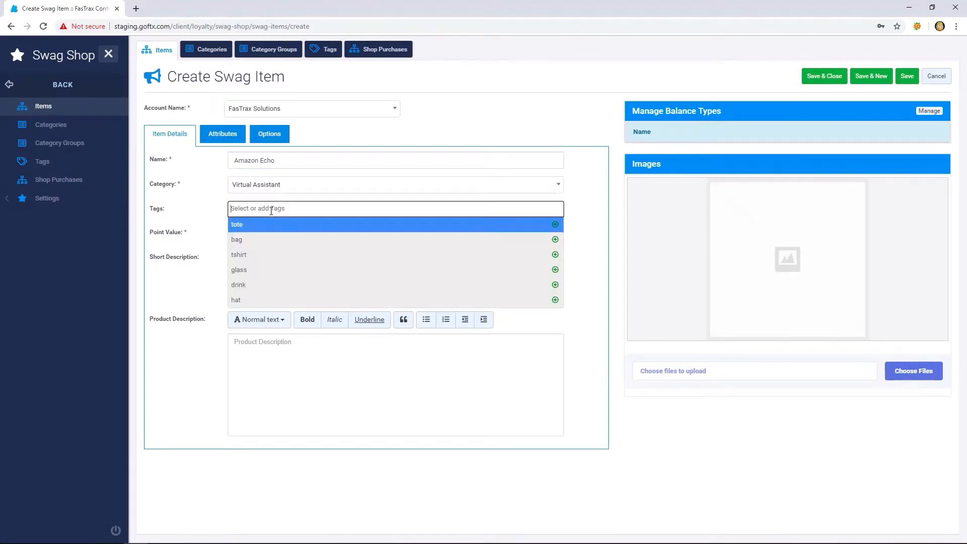
{"action": "type", "text": "Tech"}
{"action": "key", "text": "Return"}
{"action": "type", "text": "Echo"}
{"action": "key", "text": "Return"}
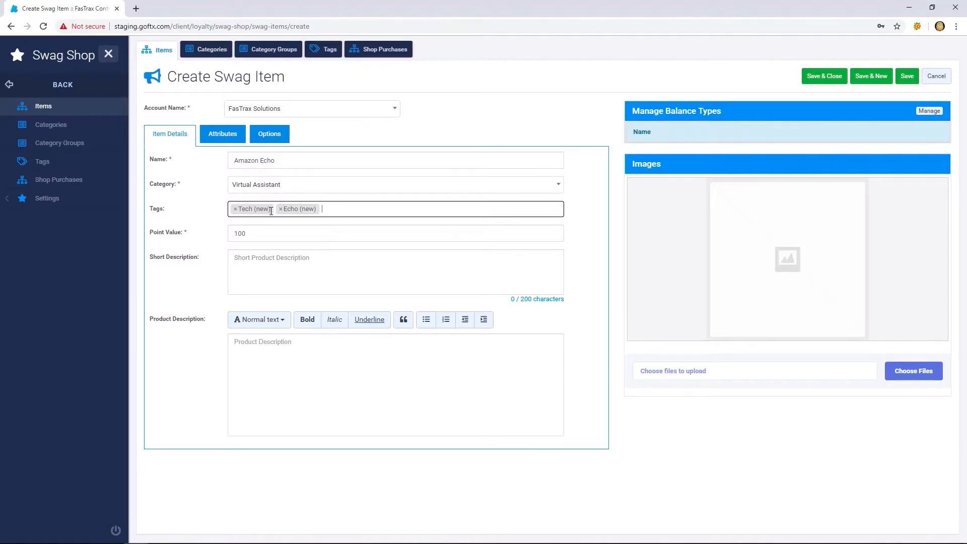
{"action": "key", "text": "Tab"}
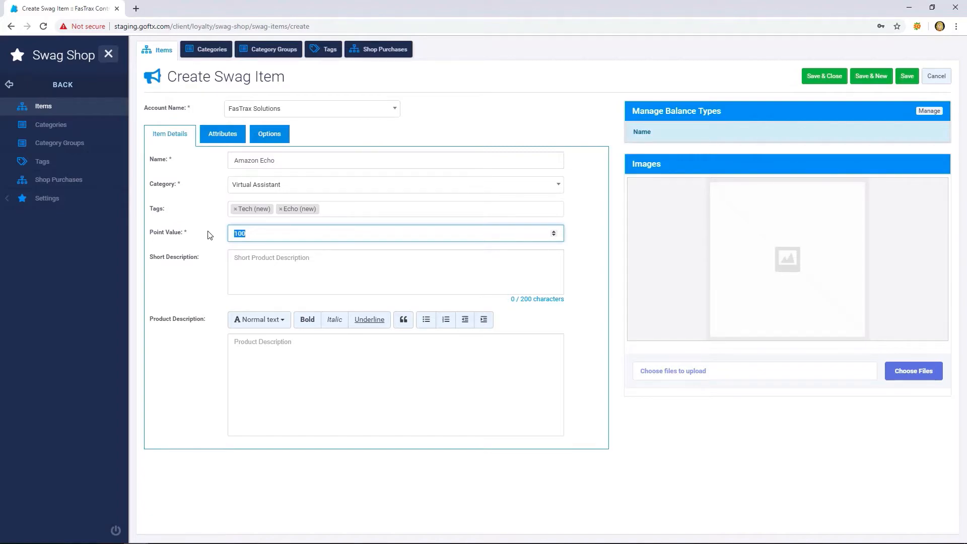
{"action": "type", "text": "50000"}
- Enter the short description "This is an Amazon Echo" and the product description "You want this! Put an Amazon Alexa in your home."
{"action": "left_click", "coordinate": [262, 272]}
{"action": "type", "text": "This is an Amazon Echo"}
{"action": "left_click", "coordinate": [296, 359]}
{"action": "type", "text": "You want this! Put an Amazon Alexa in your home."}
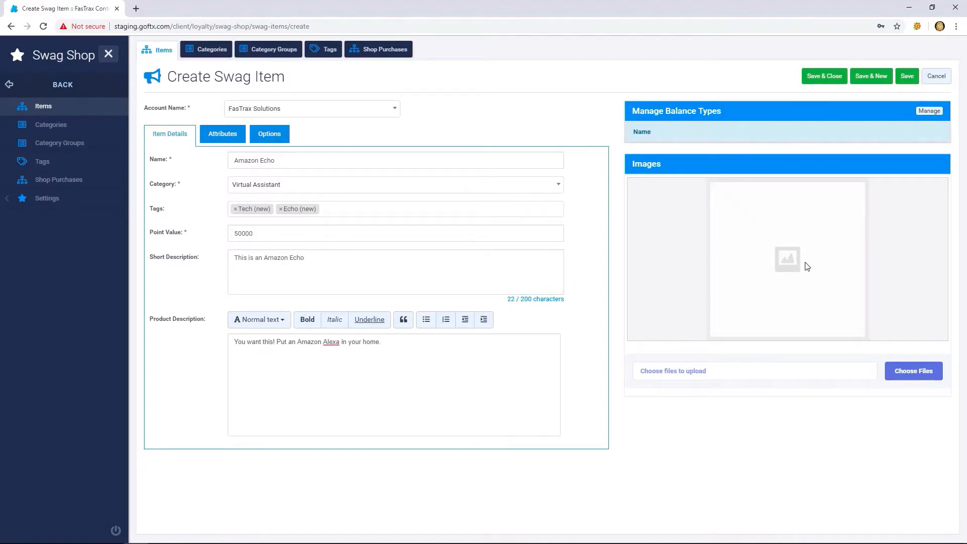
- Assign the Default balance type to the Amazon Echo swag item and apply the selection
{"action": "left_click", "coordinate": [927, 115]}
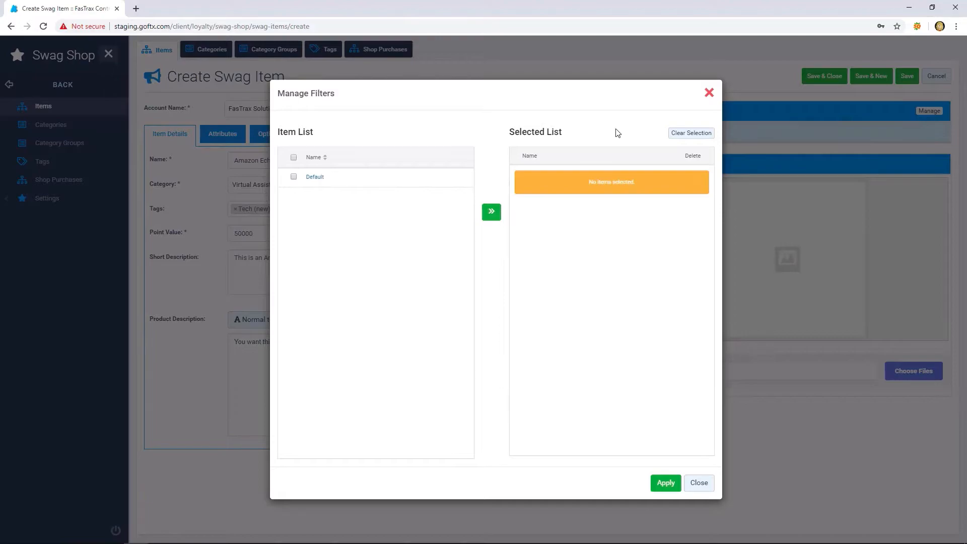
{"action": "left_click", "coordinate": [294, 177]}
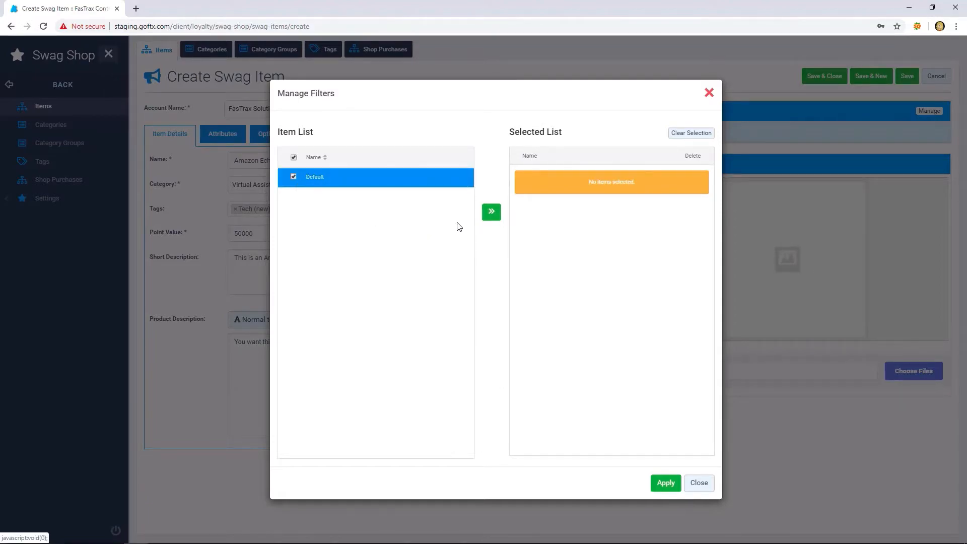
{"action": "left_click", "coordinate": [492, 214]}
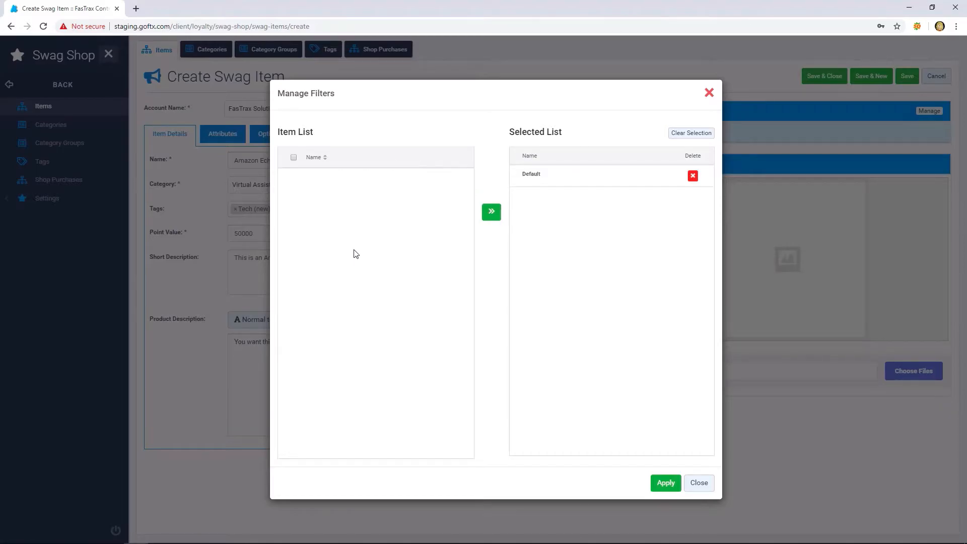
{"action": "left_click", "coordinate": [665, 483]}
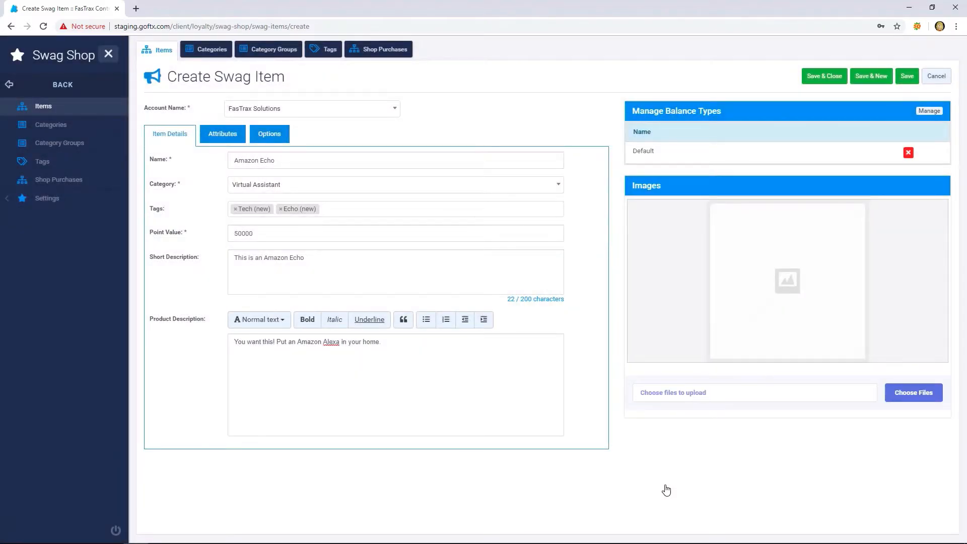
- Add the image files charcoal echo and sandstone echo from the Downloads folder to the swag item
{"action": "left_click", "coordinate": [921, 395]}
{"action": "left_click", "coordinate": [119, 90]}
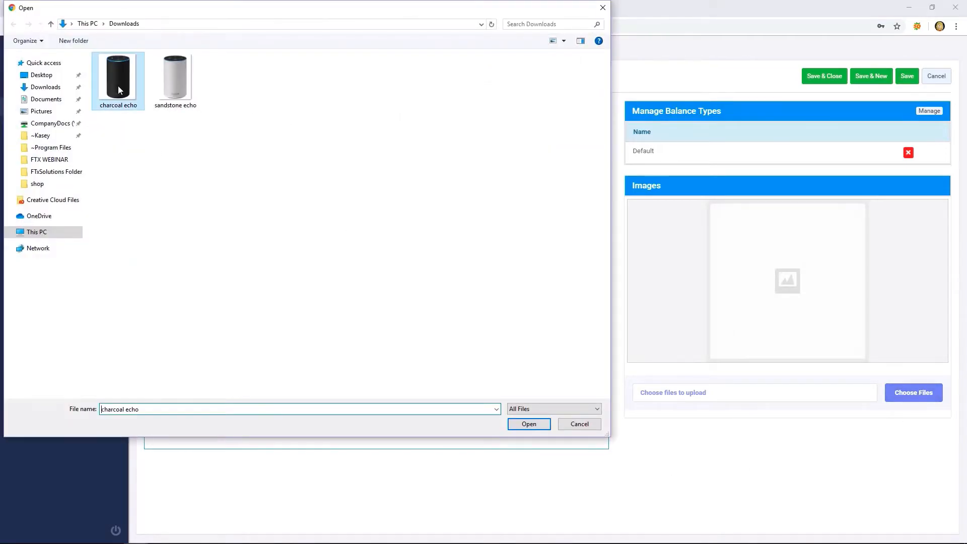
{"action": "double_click", "coordinate": [118, 91]}
{"action": "left_click", "coordinate": [937, 396]}
{"action": "double_click", "coordinate": [176, 93]}
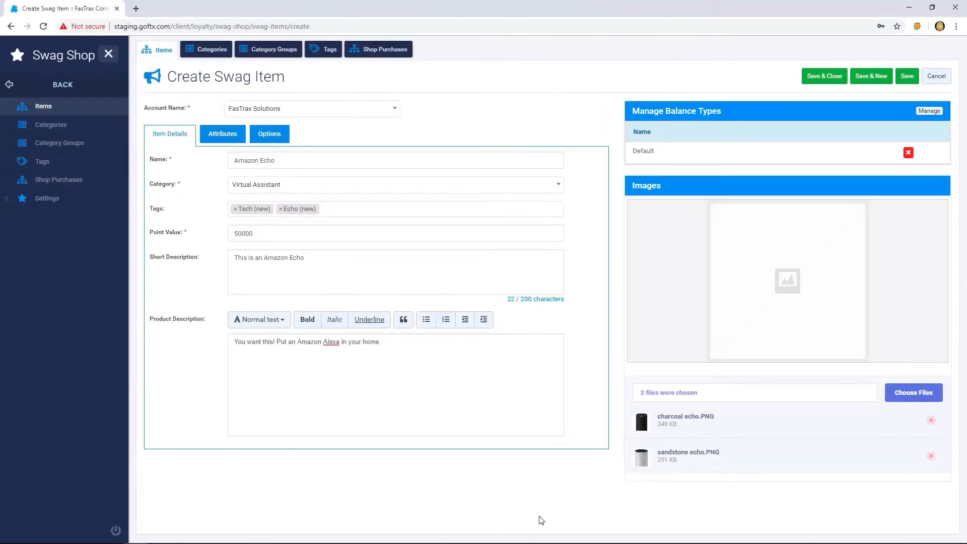
- Enable attributes for the swag item and add the existing Color attribute to it
{"action": "left_click", "coordinate": [234, 142]}
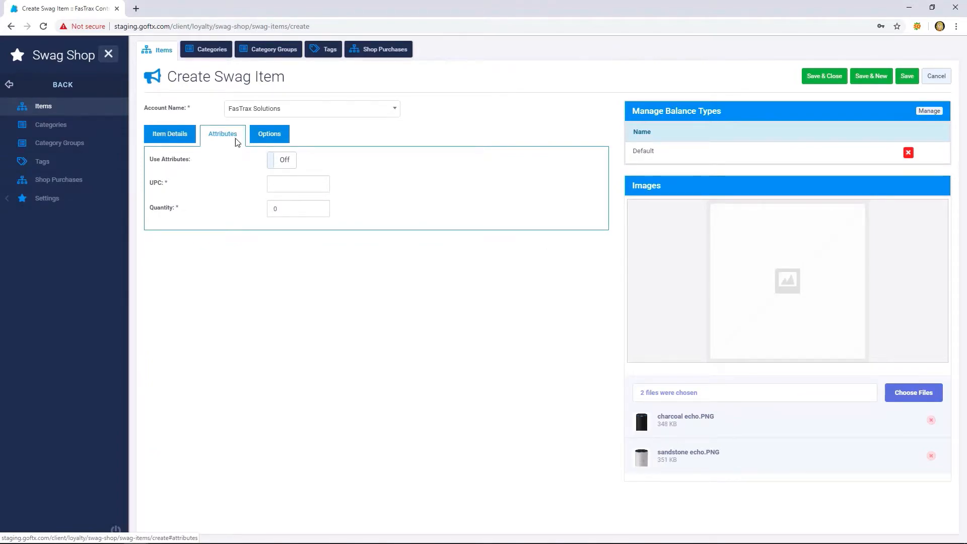
{"action": "left_click", "coordinate": [274, 161]}
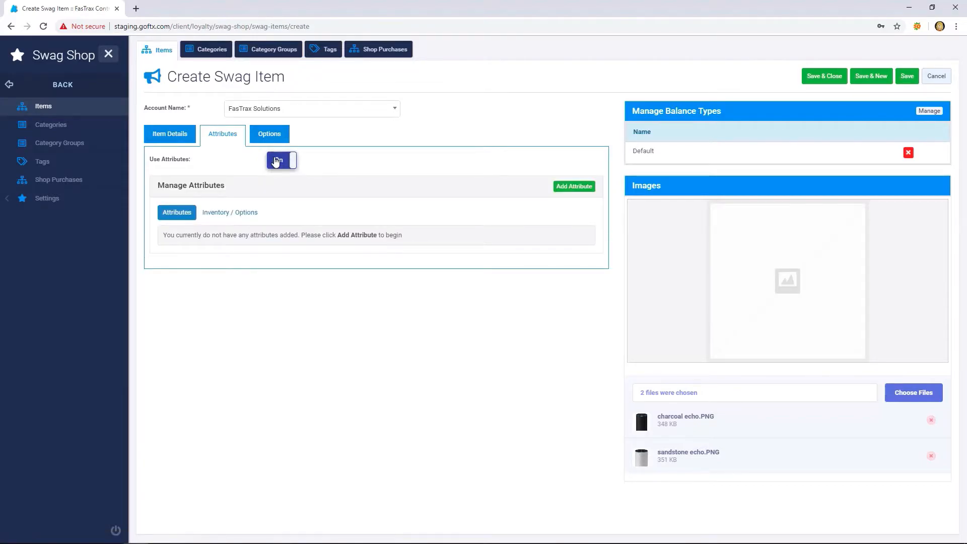
{"action": "left_click", "coordinate": [577, 191]}
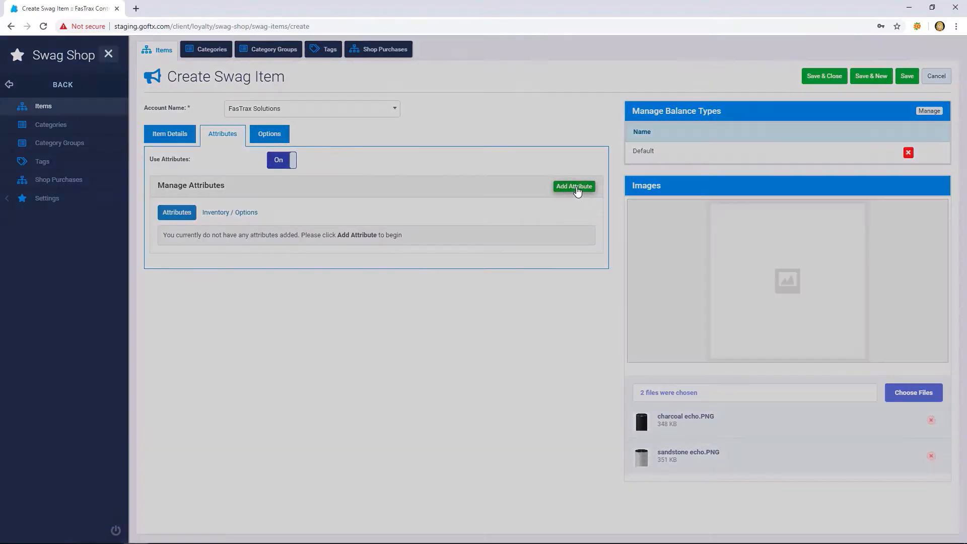
{"action": "left_click", "coordinate": [534, 288]}
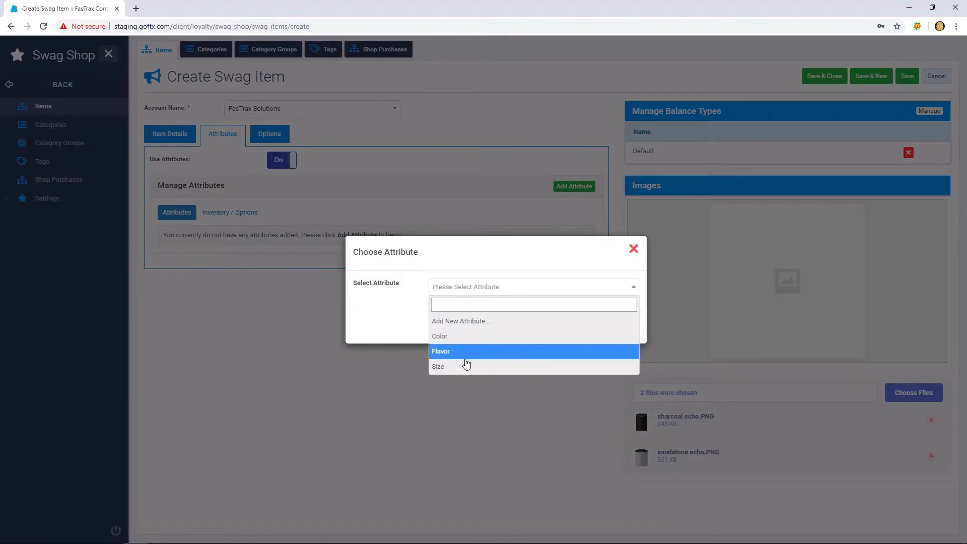
{"action": "left_click", "coordinate": [458, 327]}
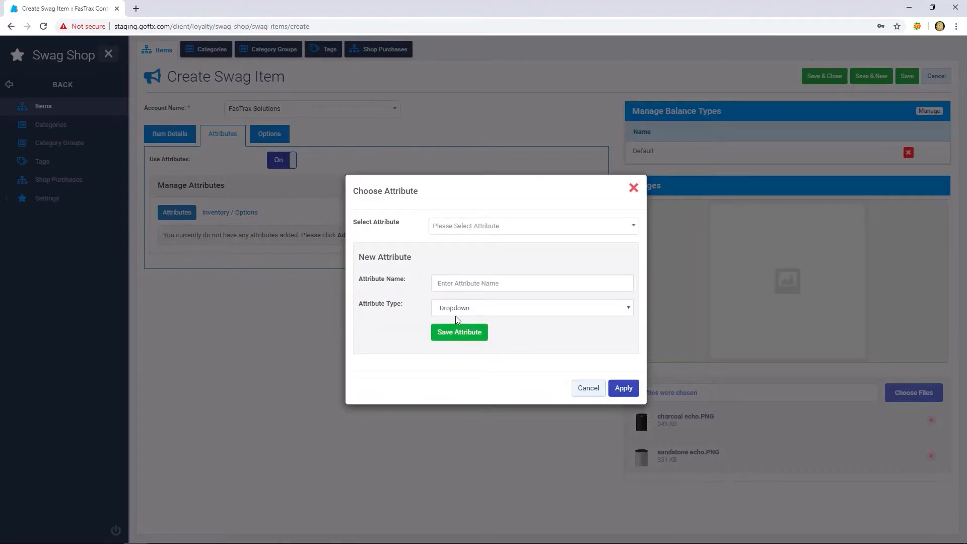
{"action": "left_click", "coordinate": [555, 231]}
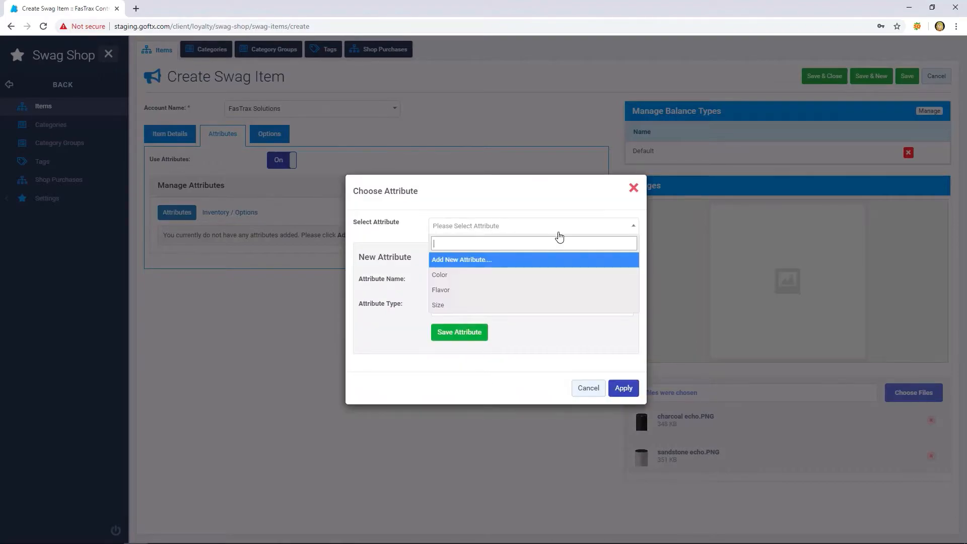
{"action": "left_click", "coordinate": [464, 275]}
{"action": "left_click", "coordinate": [624, 328]}
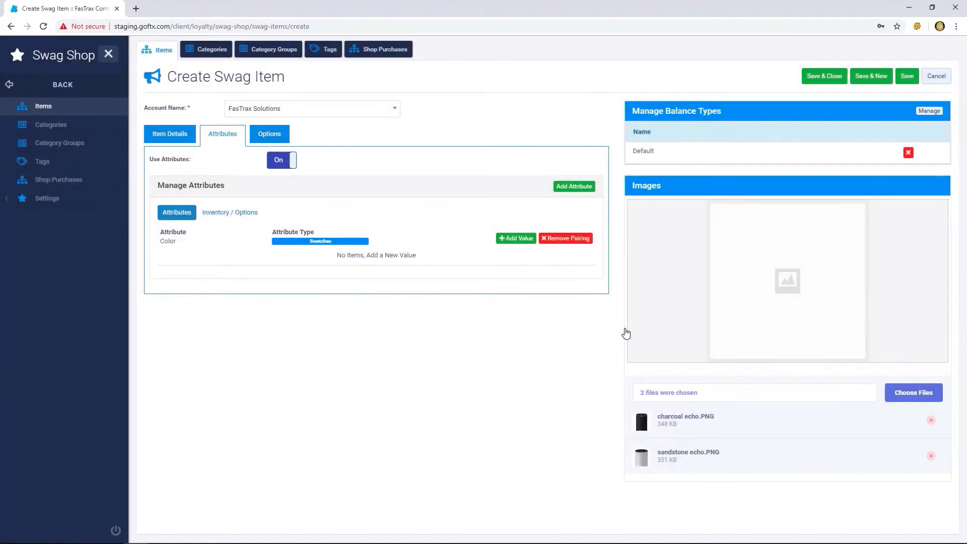
- Add a Color value named Charcoal and give it the dark grey #333 swatch
{"action": "left_click", "coordinate": [524, 240]}
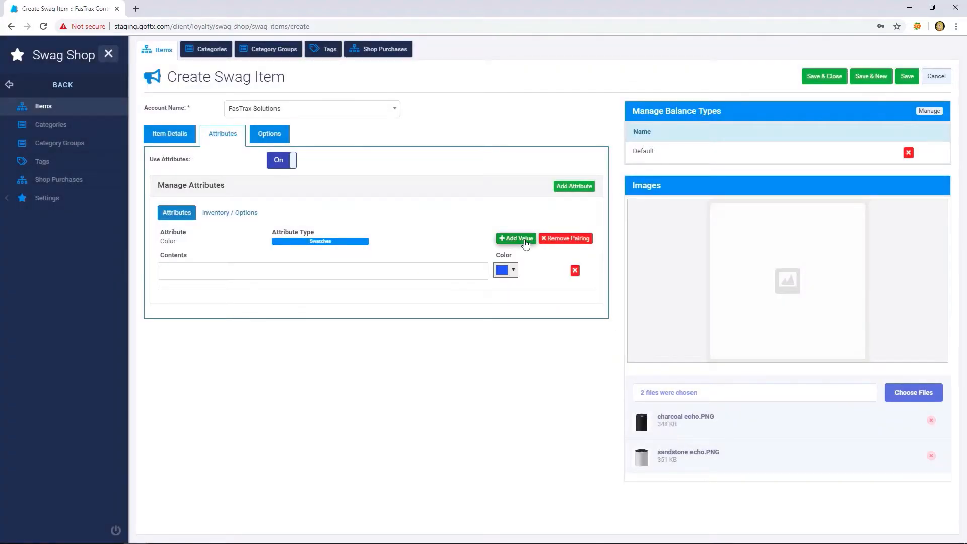
{"action": "left_click", "coordinate": [428, 274]}
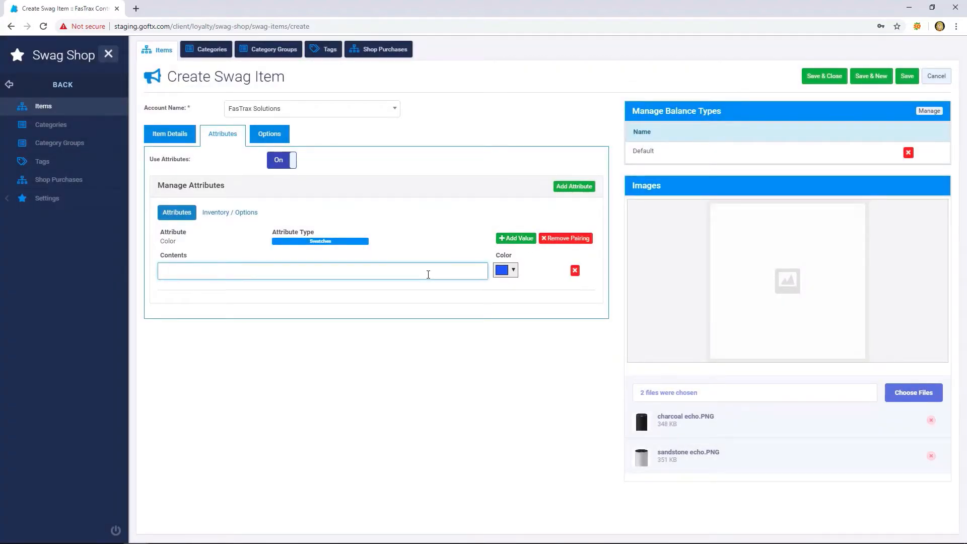
{"action": "type", "text": "Charcoal"}
{"action": "left_click", "coordinate": [511, 275]}
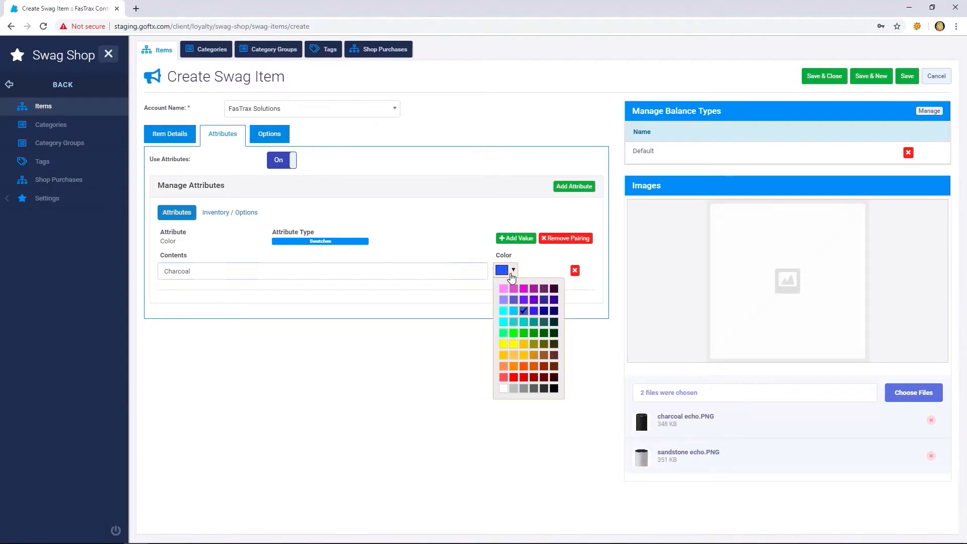
{"action": "left_click", "coordinate": [545, 391]}
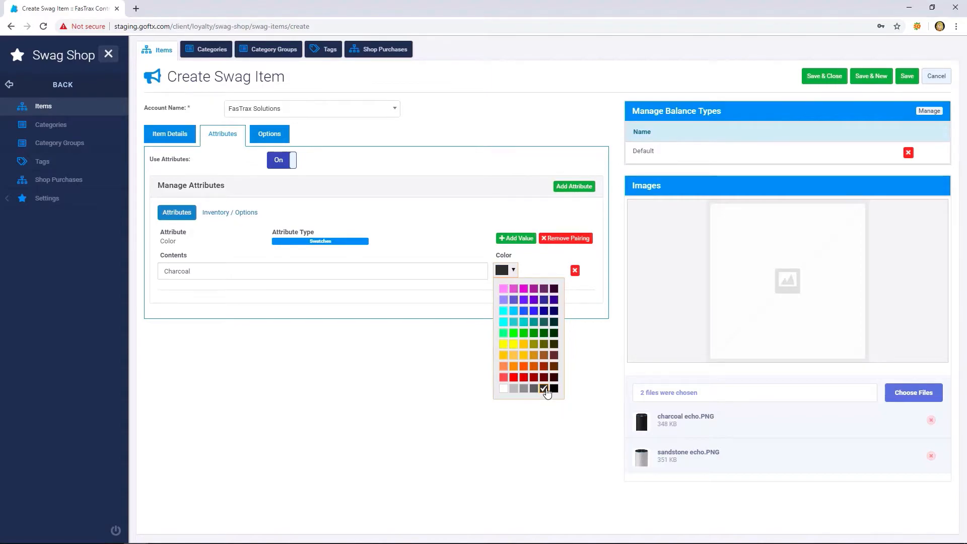
- Add a second Color value named Sandstone and give it a medium grey swatch
{"action": "left_click", "coordinate": [516, 238]}
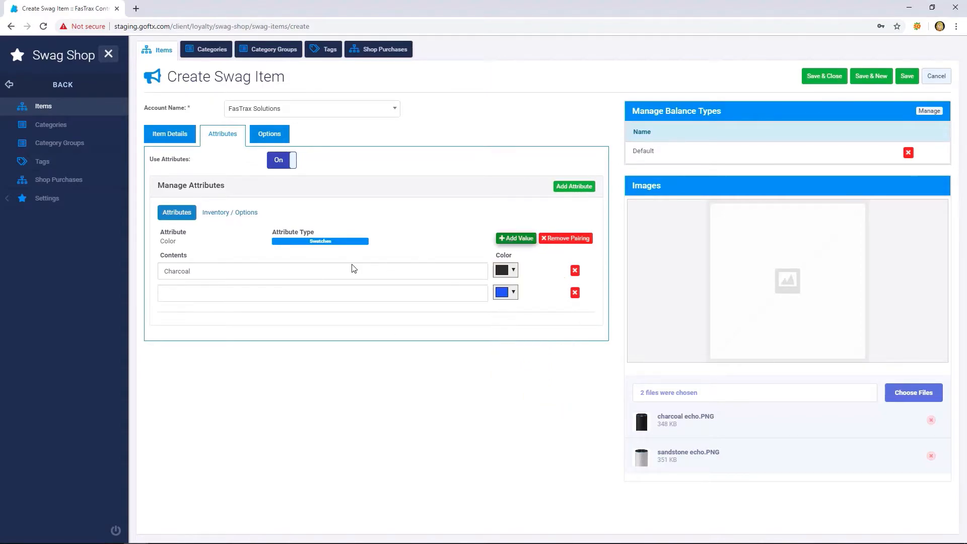
{"action": "left_click", "coordinate": [206, 292]}
{"action": "type", "text": "Sandstone"}
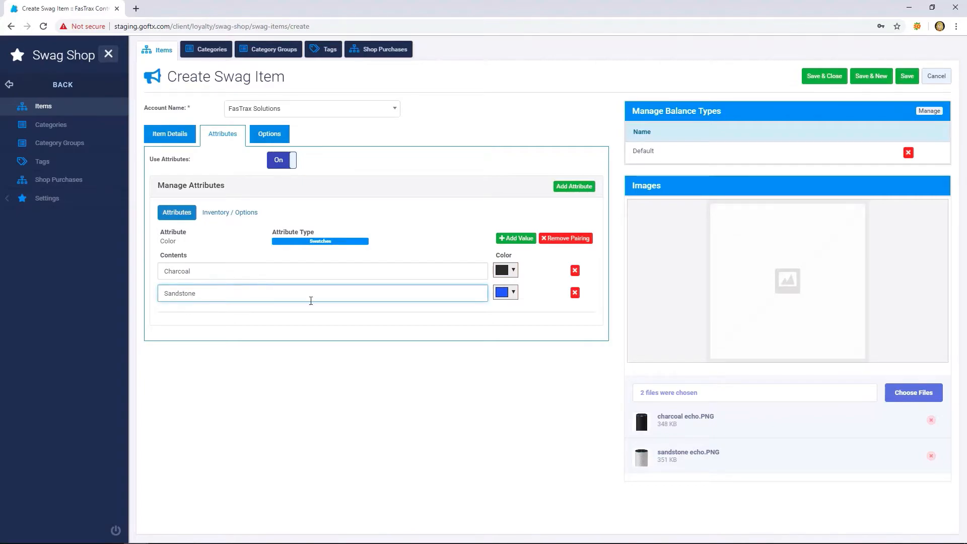
{"action": "left_click", "coordinate": [511, 294]}
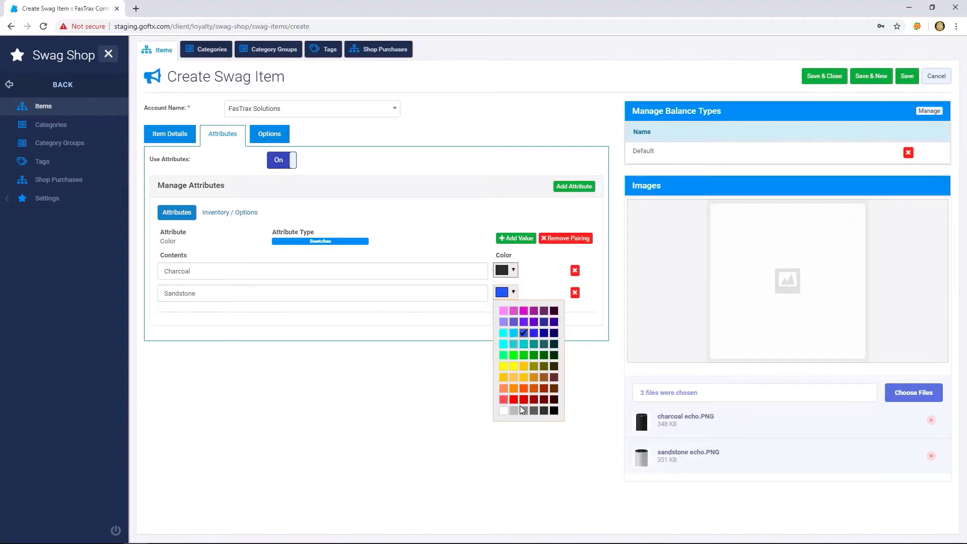
{"action": "left_click", "coordinate": [524, 410]}
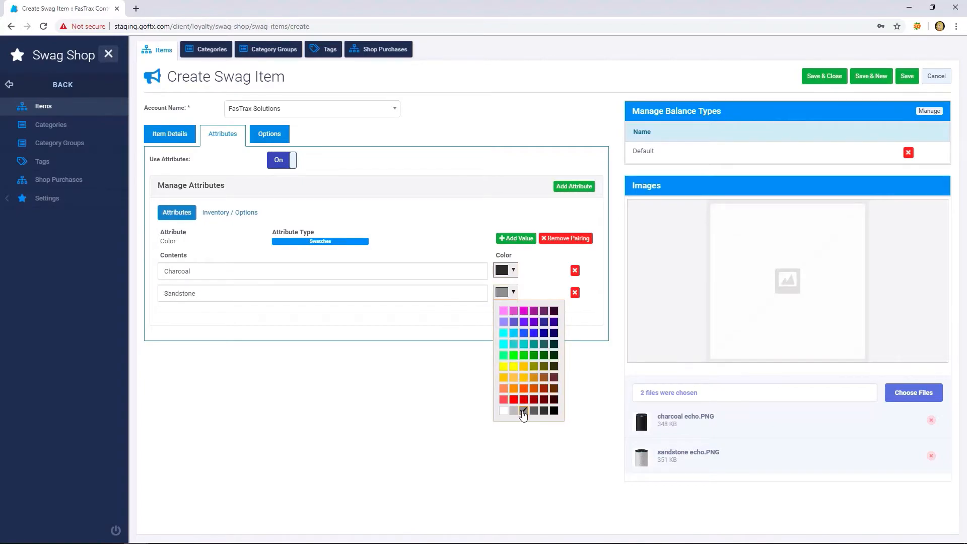
{"action": "left_click", "coordinate": [392, 340]}
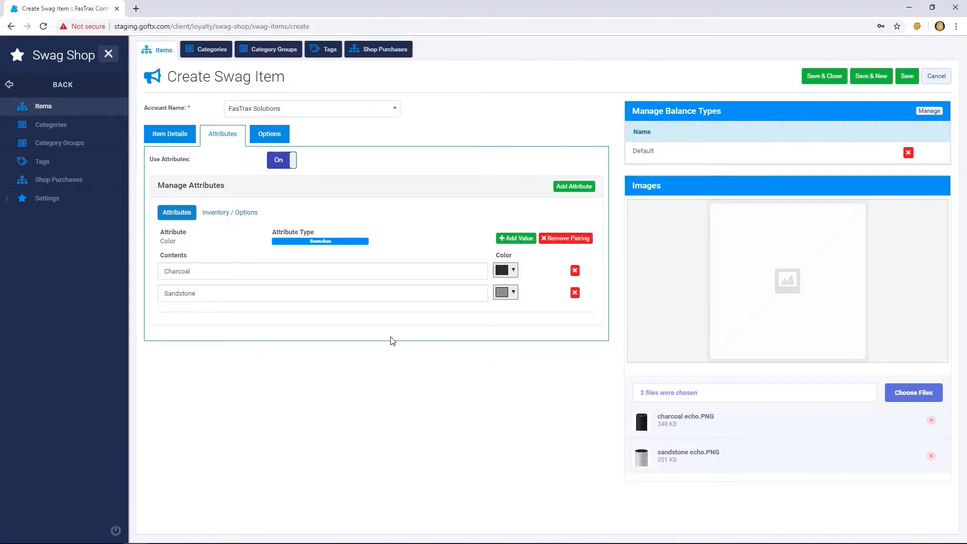
- In the inventory options, set the Charcoal combination's UPC / PLU to 987 and quantity to 10, and view its override types
{"action": "left_click", "coordinate": [257, 219]}
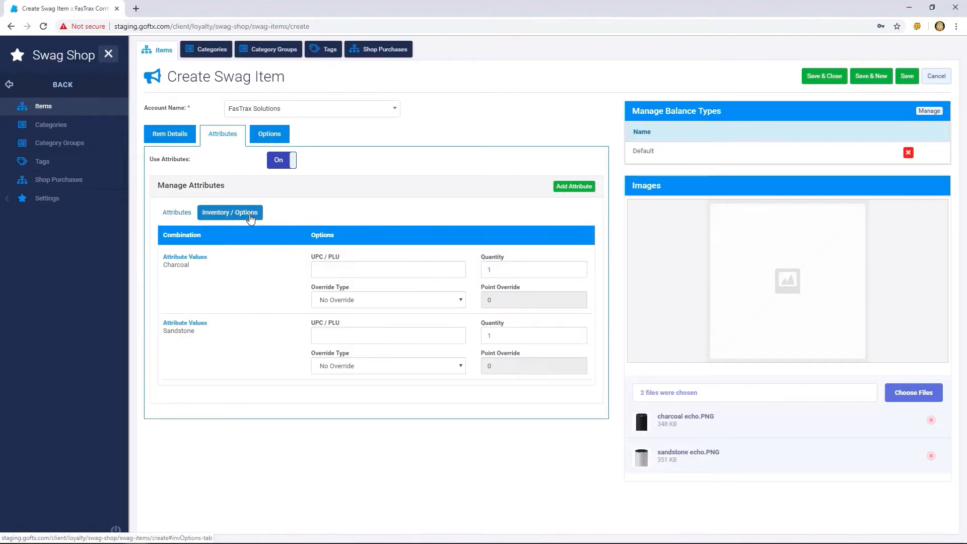
{"action": "left_click", "coordinate": [328, 270]}
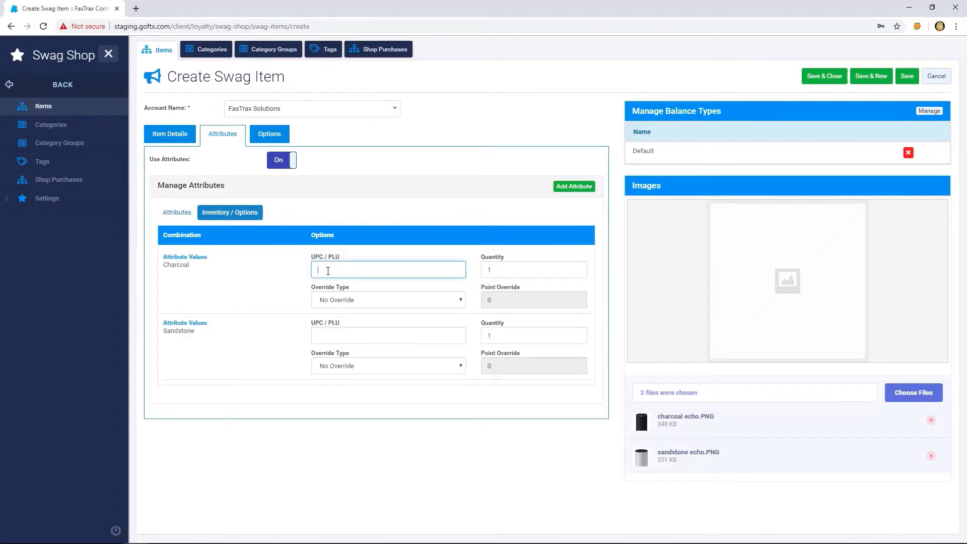
{"action": "type", "text": "987"}
{"action": "key", "text": "Tab"}
{"action": "type", "text": "10"}
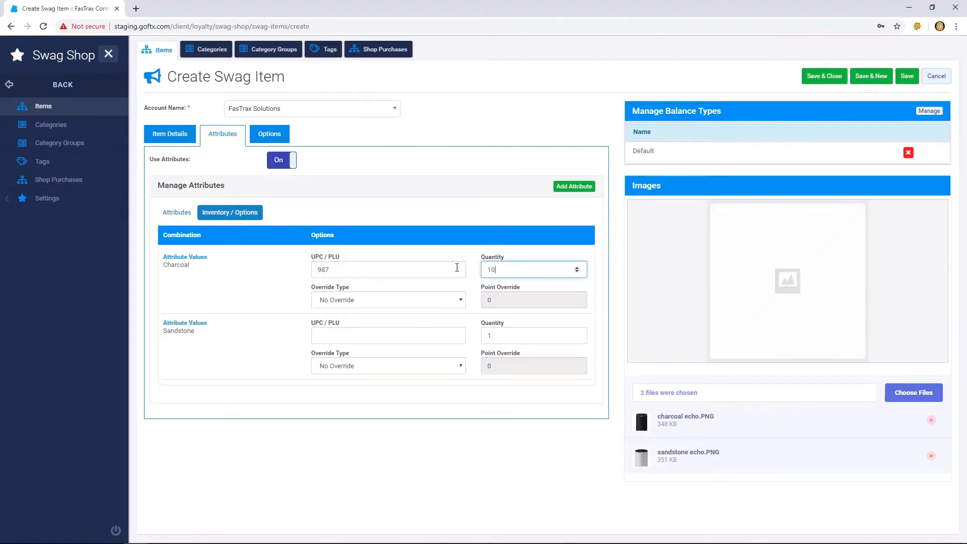
{"action": "left_click", "coordinate": [451, 299]}
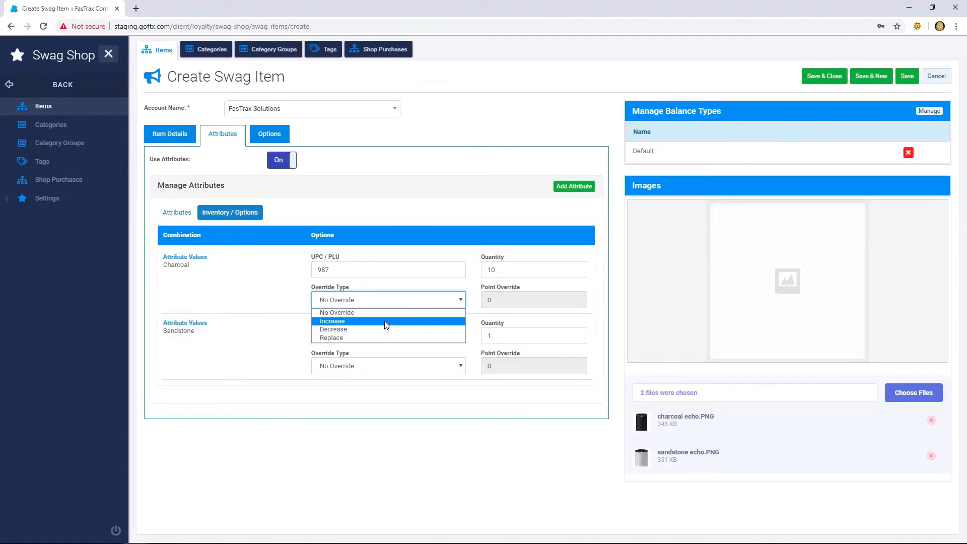
{"action": "left_click", "coordinate": [268, 347]}
- Set the Sandstone combination's UPC / PLU to 876 and quantity to 10, and view its override types
{"action": "left_click", "coordinate": [339, 336]}
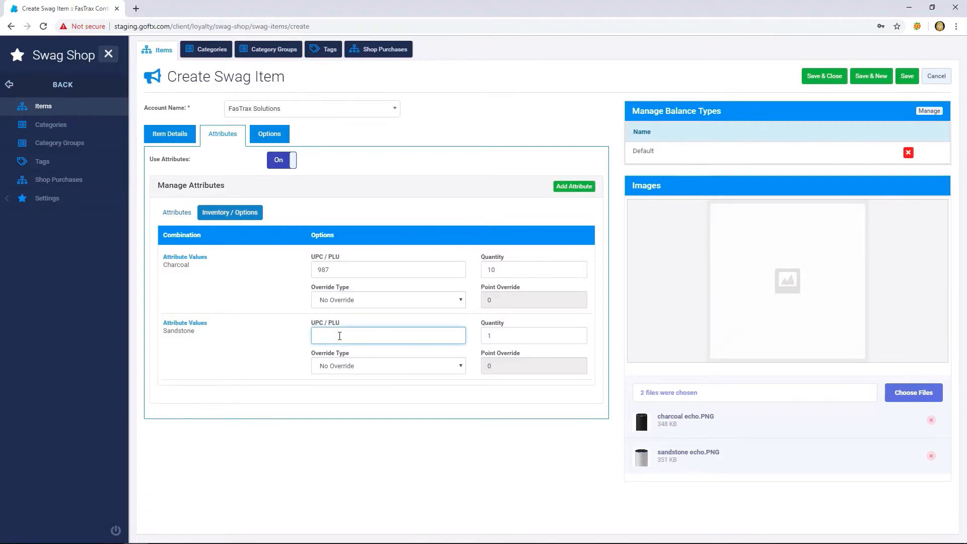
{"action": "type", "text": "876"}
{"action": "key", "text": "Tab"}
{"action": "type", "text": "10"}
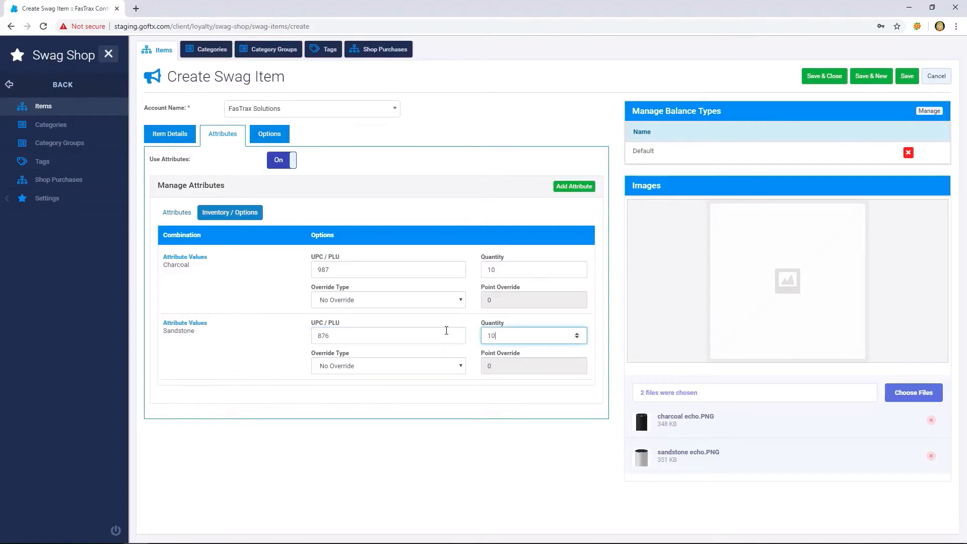
{"action": "left_click", "coordinate": [443, 367]}
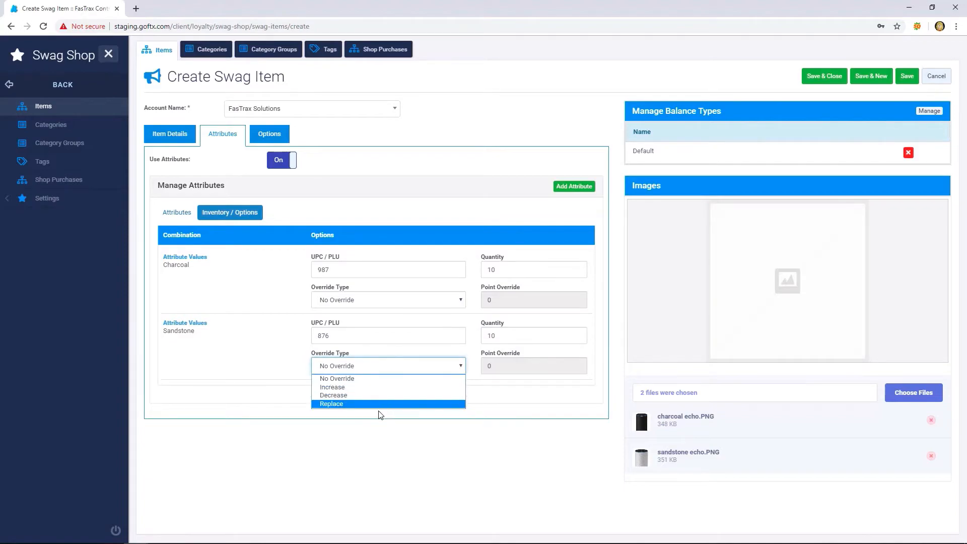
{"action": "left_click", "coordinate": [462, 367]}
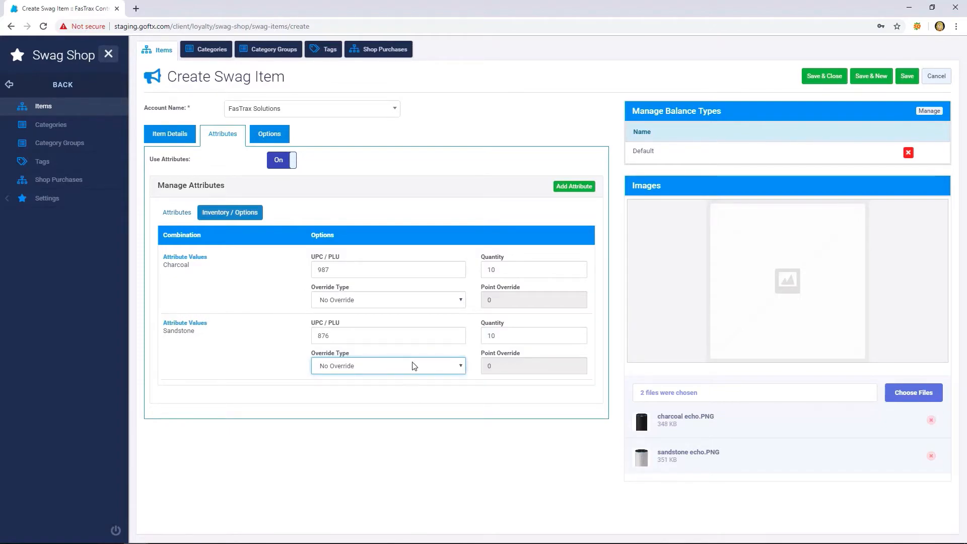
{"action": "left_click", "coordinate": [443, 366]}
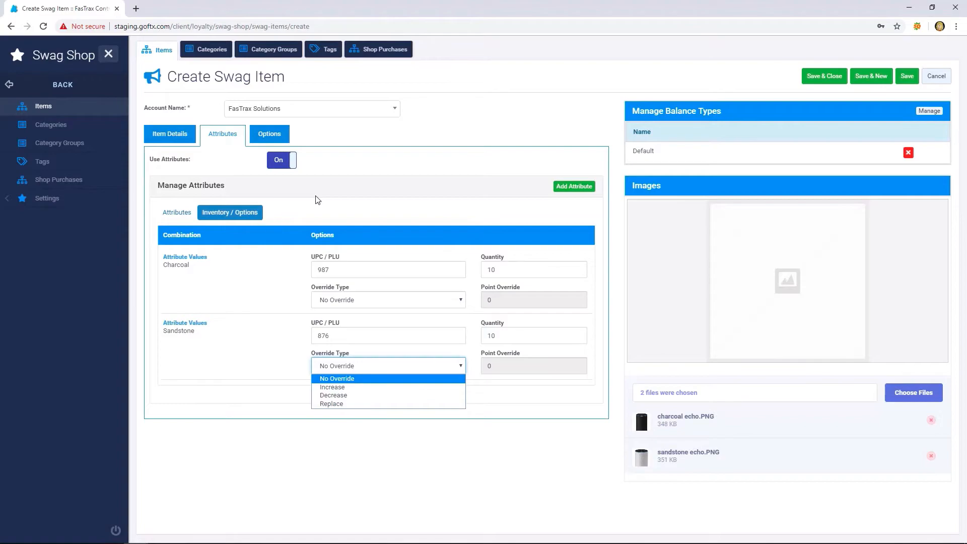
- Review the item's choices for maximum redemptions per day and maximum allowed per purchase, including the Global limits
{"action": "left_click", "coordinate": [270, 135]}
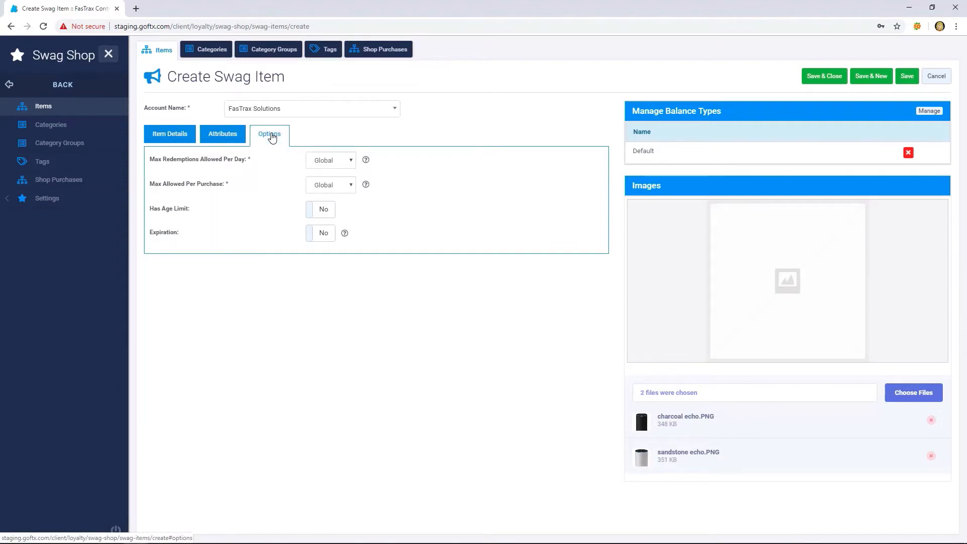
{"action": "left_click", "coordinate": [338, 160]}
{"action": "left_click", "coordinate": [340, 159]}
{"action": "left_click", "coordinate": [331, 186]}
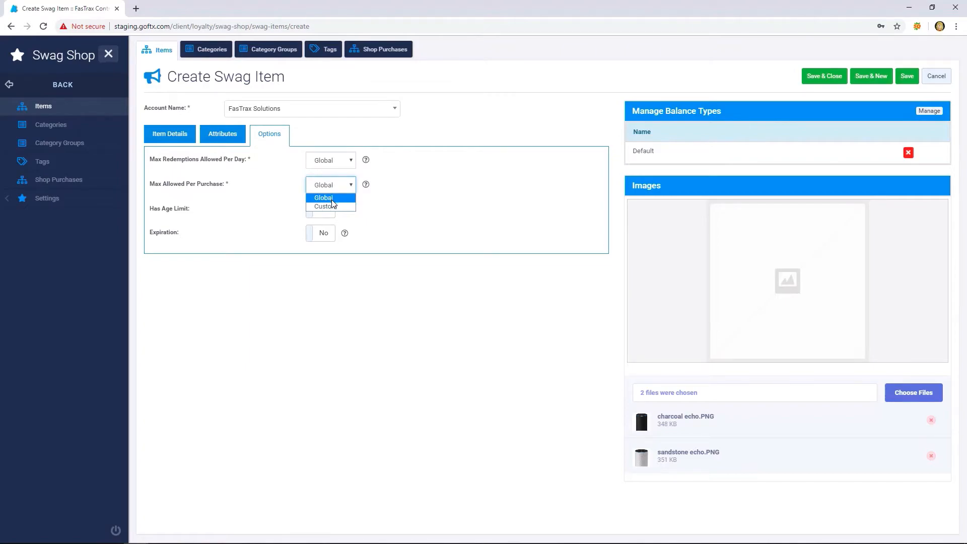
{"action": "left_click", "coordinate": [323, 197]}
{"action": "mouse_move", "coordinate": [368, 162]}
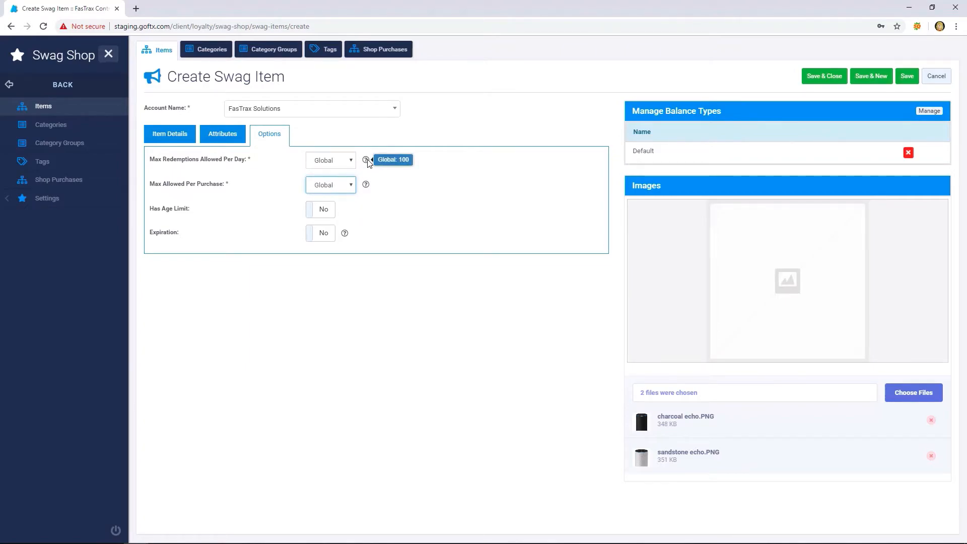
{"action": "mouse_move", "coordinate": [366, 187]}
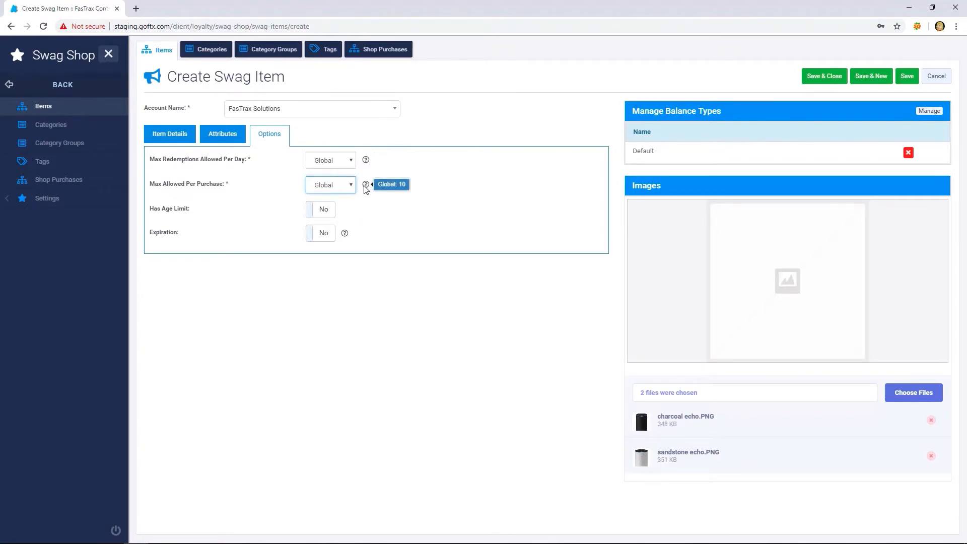
- Try out the item's age limit by enabling it and adjusting the age to 19, and turn the limit off again
{"action": "left_click", "coordinate": [323, 212]}
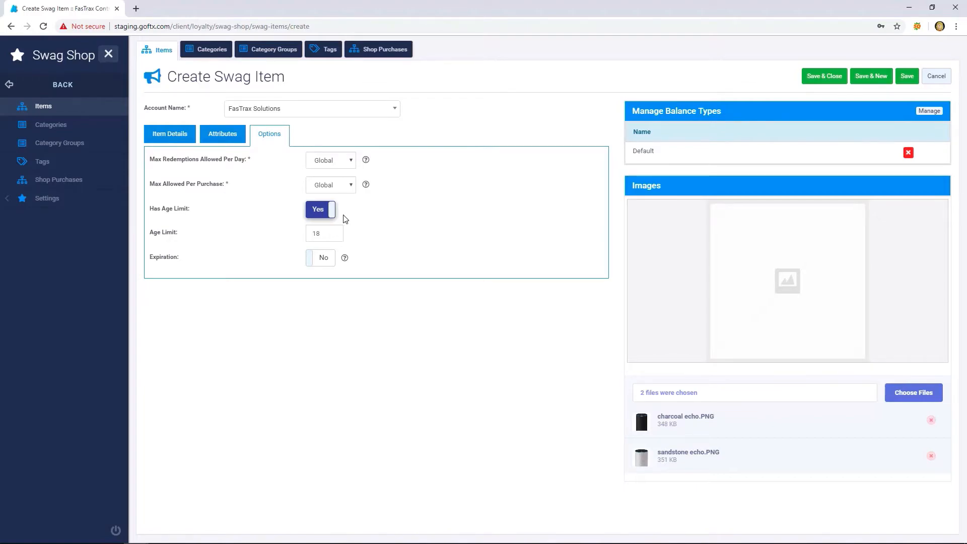
{"action": "double_click", "coordinate": [333, 231]}
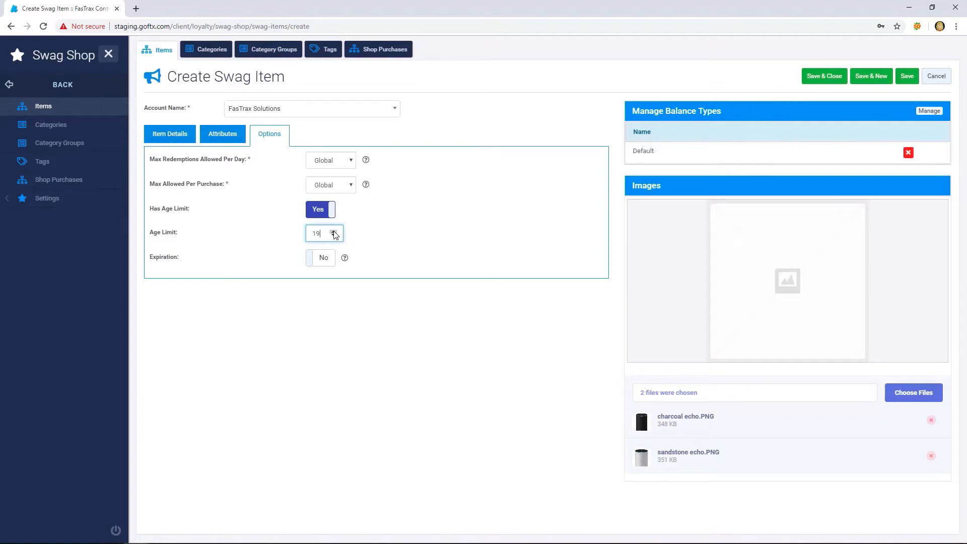
{"action": "left_click", "coordinate": [333, 235]}
{"action": "left_click", "coordinate": [328, 210]}
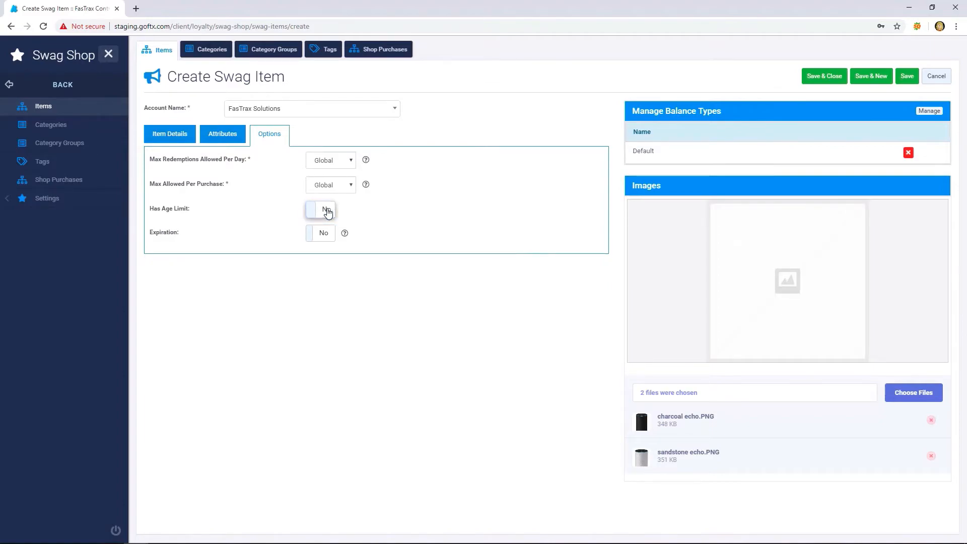
- Try out the item's expiration by enabling it and checking the time unit choices, and turn expiration off again
{"action": "left_click", "coordinate": [329, 233]}
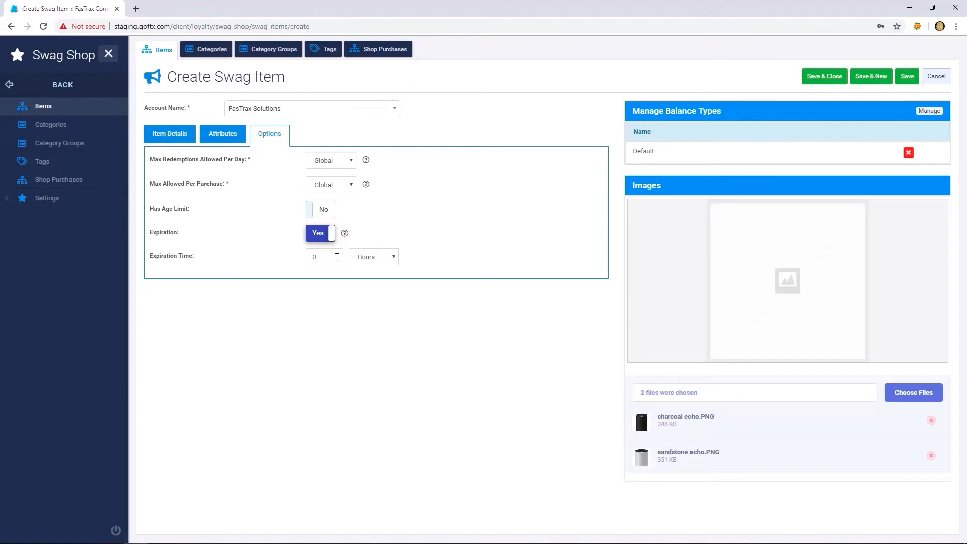
{"action": "left_click", "coordinate": [375, 256]}
{"action": "left_click", "coordinate": [375, 270]}
{"action": "left_click", "coordinate": [323, 236]}
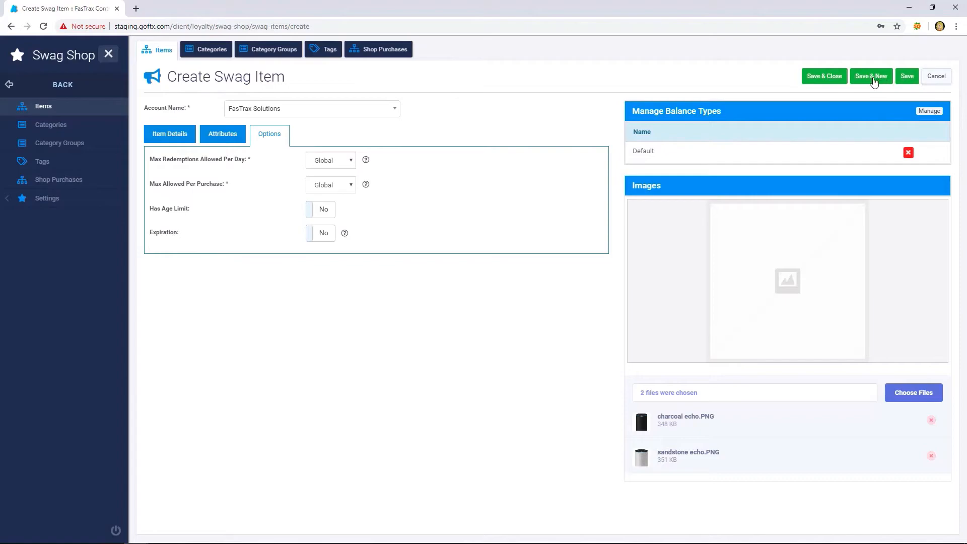
- Save and close the Amazon Echo swag item and open the list of shop purchases
{"action": "left_click", "coordinate": [823, 81]}
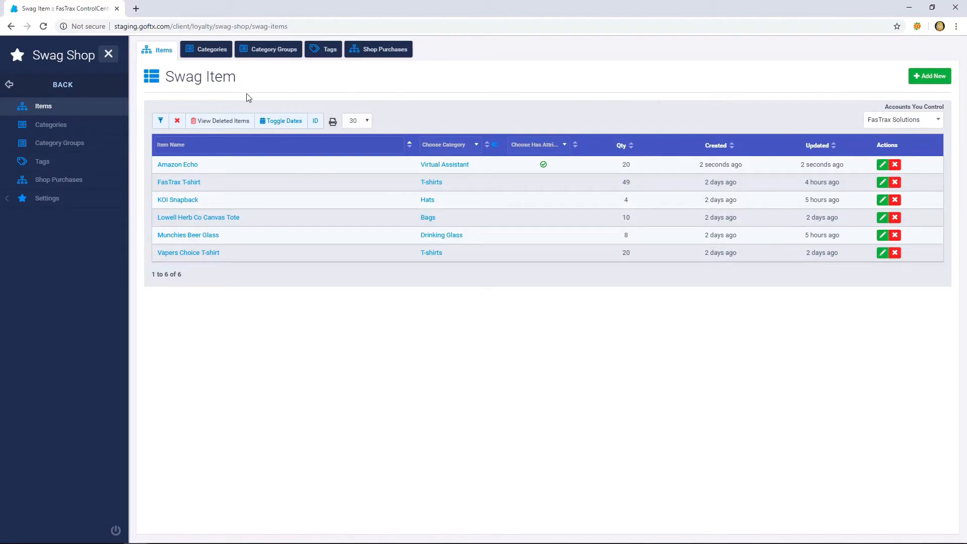
{"action": "left_click", "coordinate": [79, 181]}
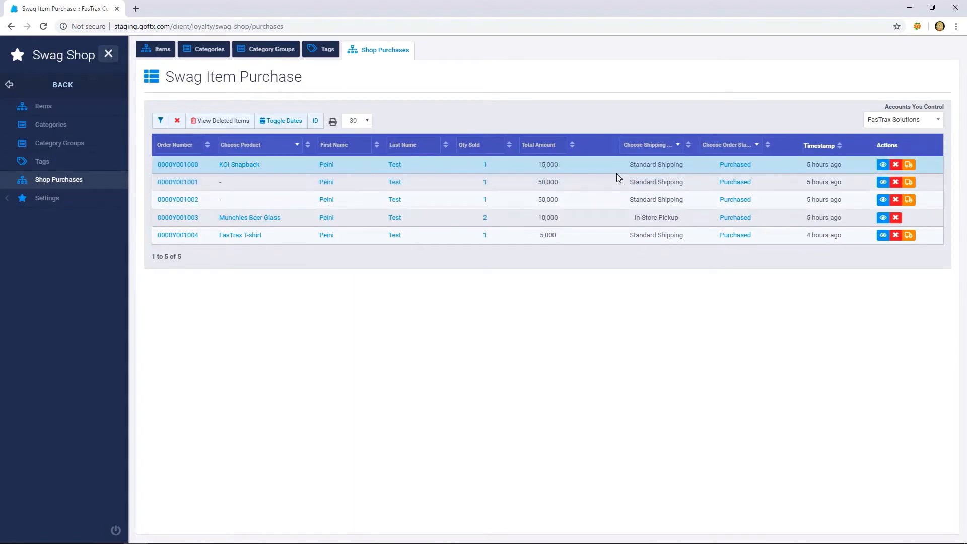
- Examine the KOI Snapback purchase's tracking detail and its full purchase and shipping record, and return to the purchases list
{"action": "left_click", "coordinate": [910, 167]}
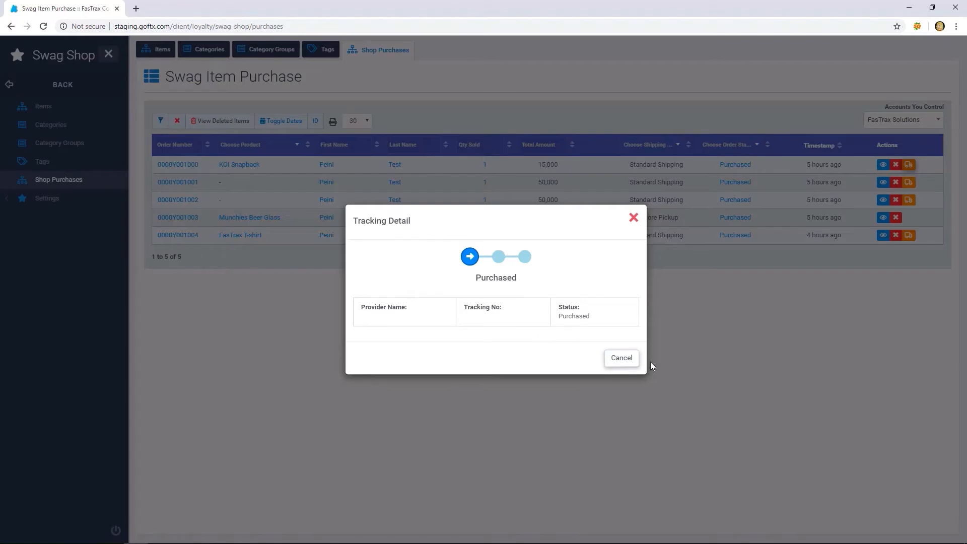
{"action": "left_click", "coordinate": [633, 360]}
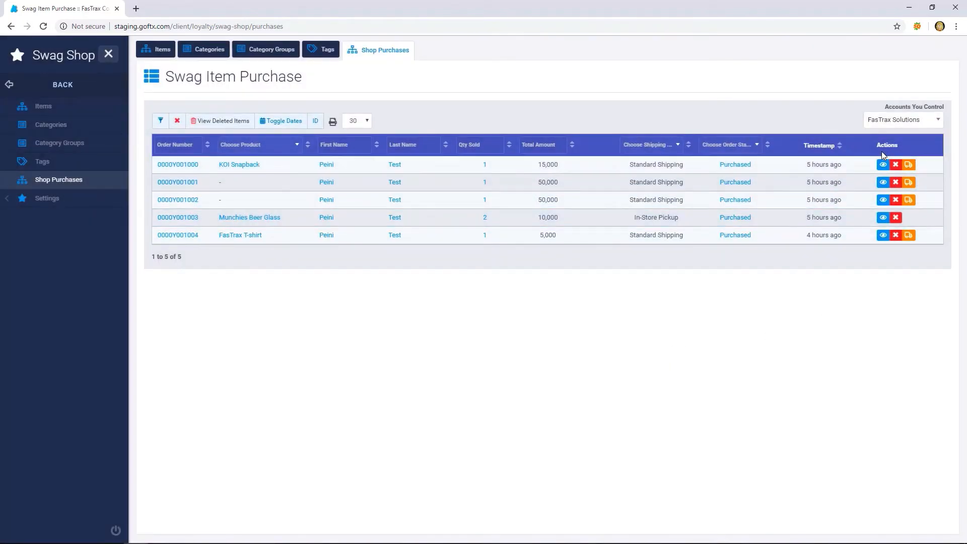
{"action": "left_click", "coordinate": [883, 165]}
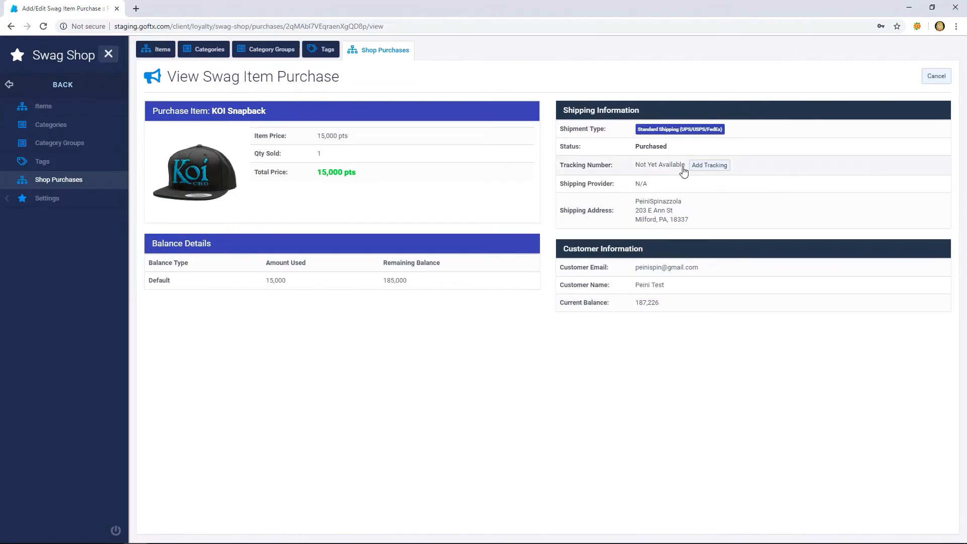
{"action": "left_click", "coordinate": [76, 183]}
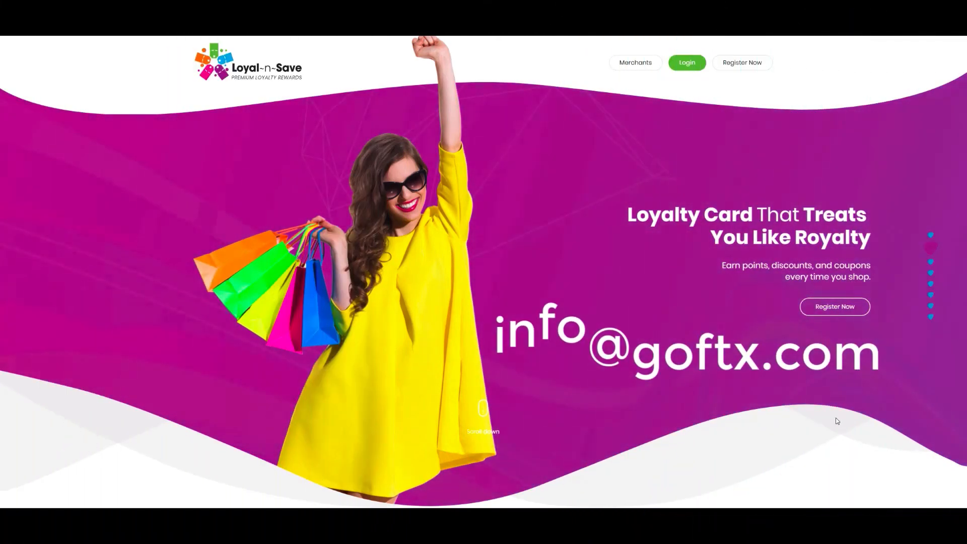
- Look through the Loyal-n-Save home page from the opening banner through to the How It Works section
{"action": "scroll", "coordinate": [838, 419], "scroll_direction": "down", "scroll_amount": 2}
{"action": "scroll", "coordinate": [835, 421], "scroll_direction": "down", "scroll_amount": 2}
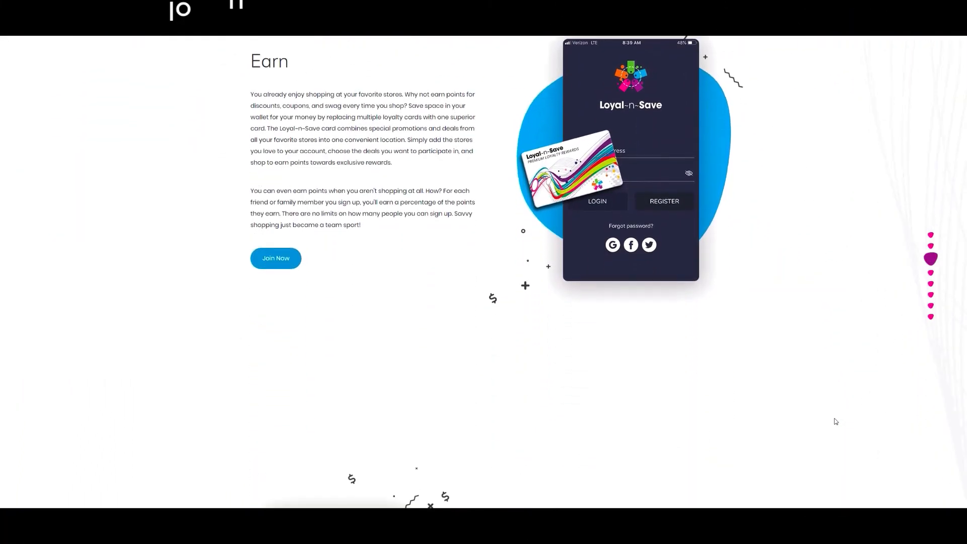
{"action": "scroll", "coordinate": [835, 421], "scroll_direction": "down", "scroll_amount": 1}
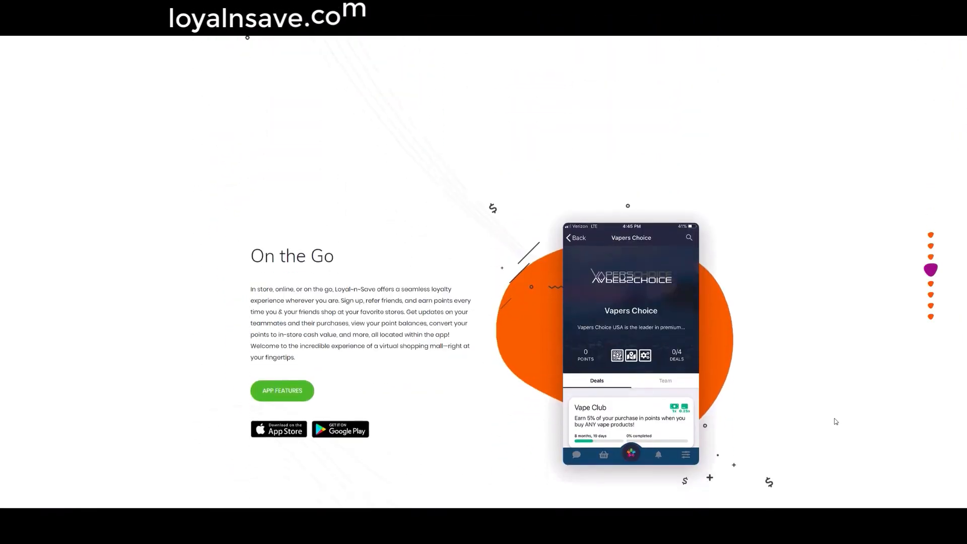
{"action": "scroll", "coordinate": [835, 421], "scroll_direction": "down", "scroll_amount": 1}
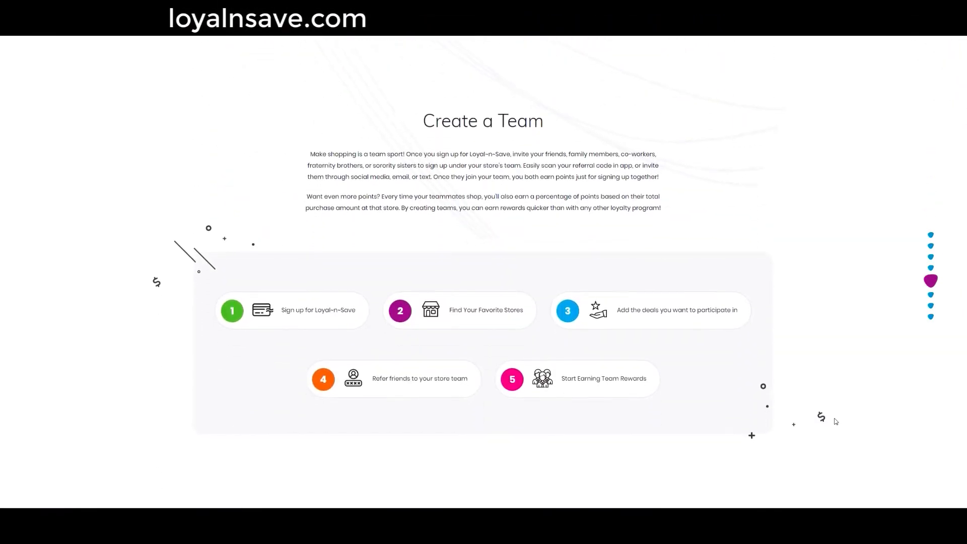
{"action": "scroll", "coordinate": [835, 421], "scroll_direction": "down", "scroll_amount": 1}
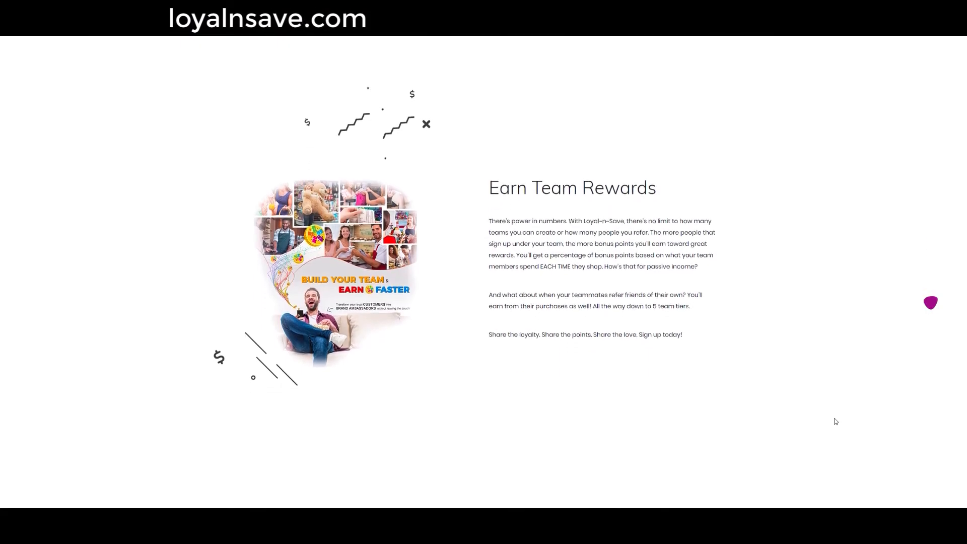
{"action": "scroll", "coordinate": [835, 421], "scroll_direction": "down", "scroll_amount": 1}
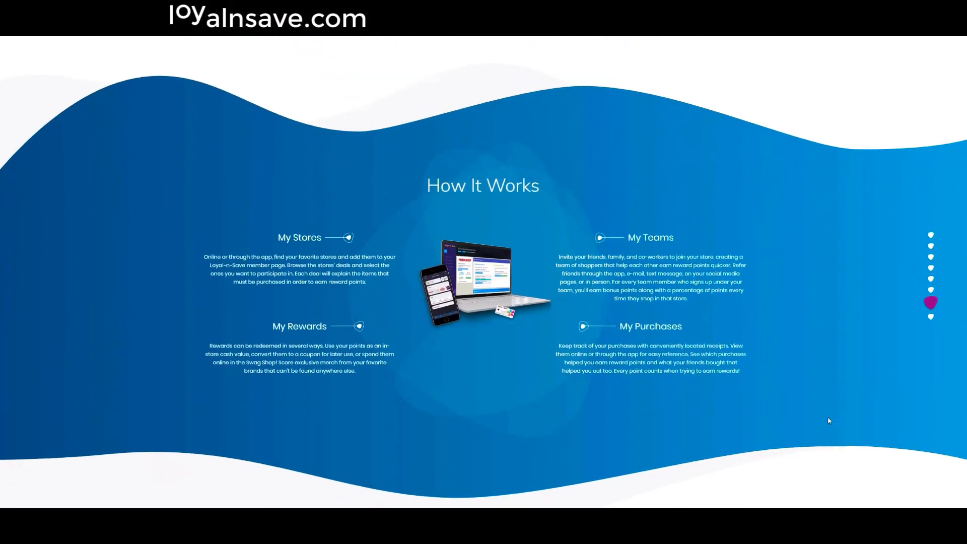